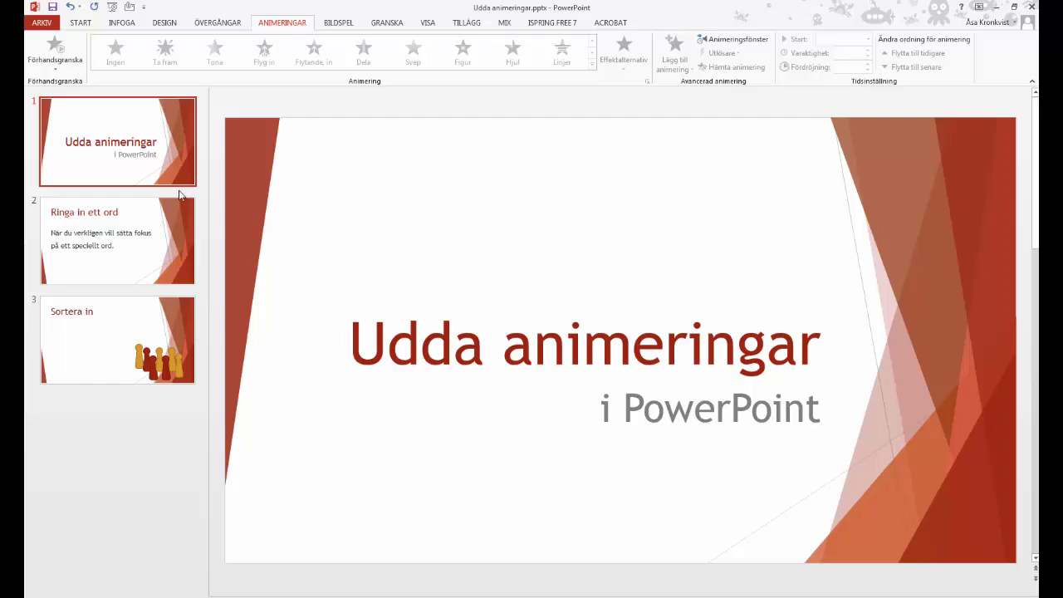
# View slide 3's game pieces, then return to slide 2, 'Ringa in ett ord'
pyautogui.click(115, 216)
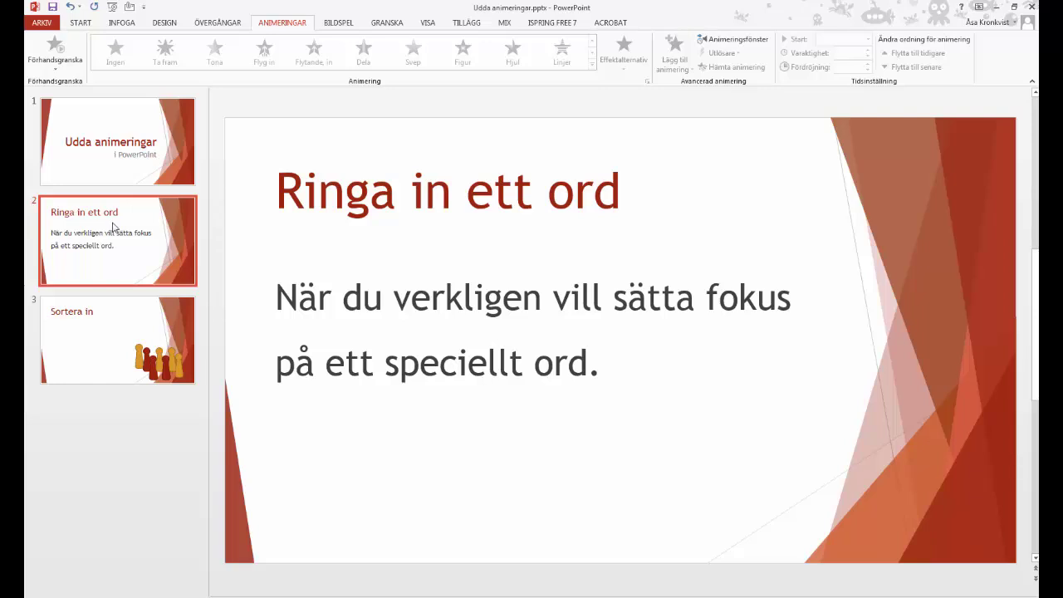
pyautogui.click(127, 323)
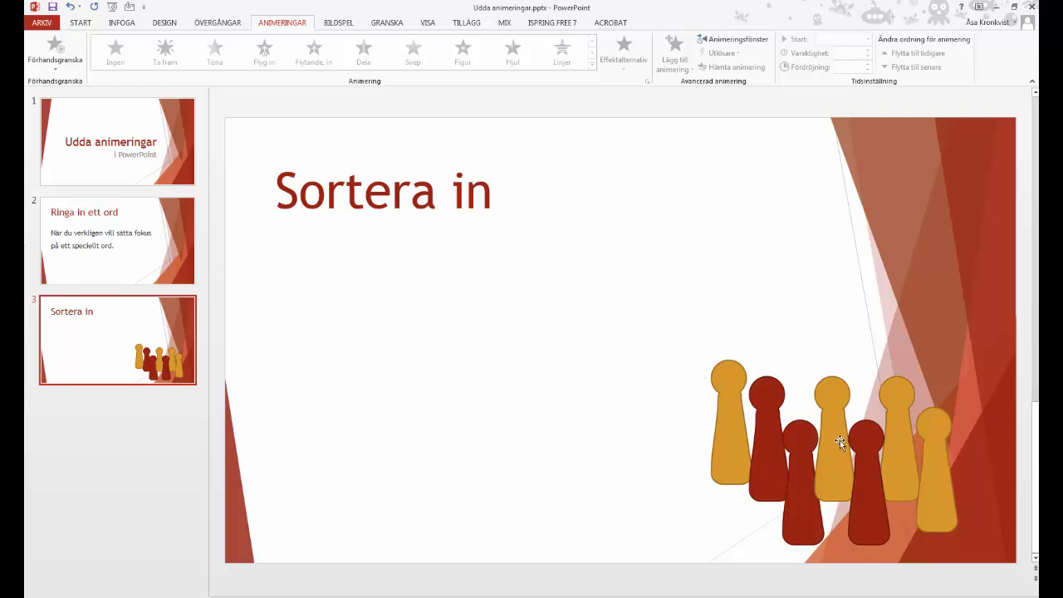
pyautogui.click(131, 264)
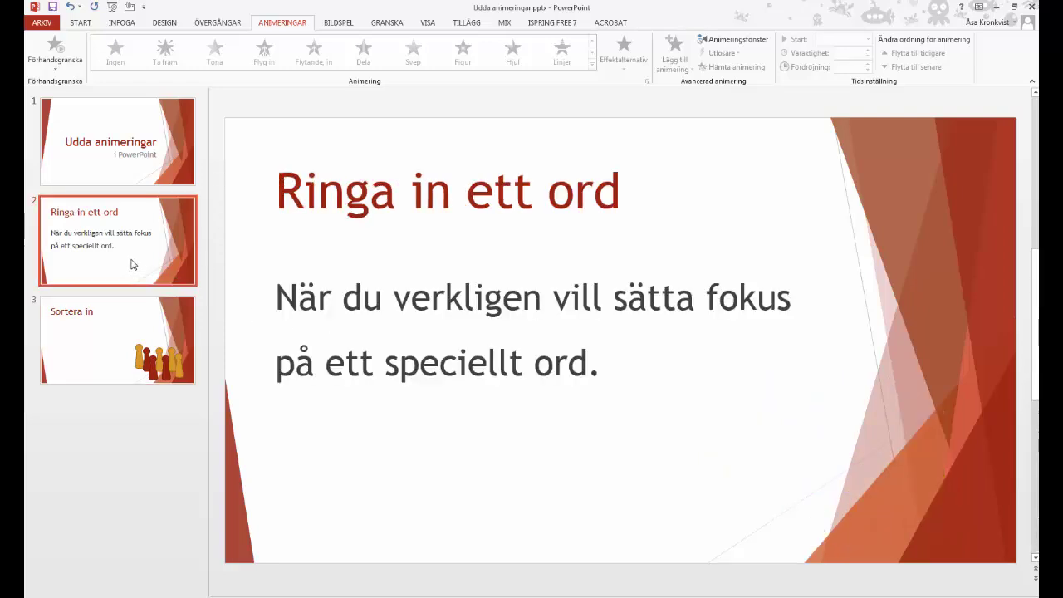
# Browse animation effects for slide 2's body text and title without applying any
pyautogui.click(315, 293)
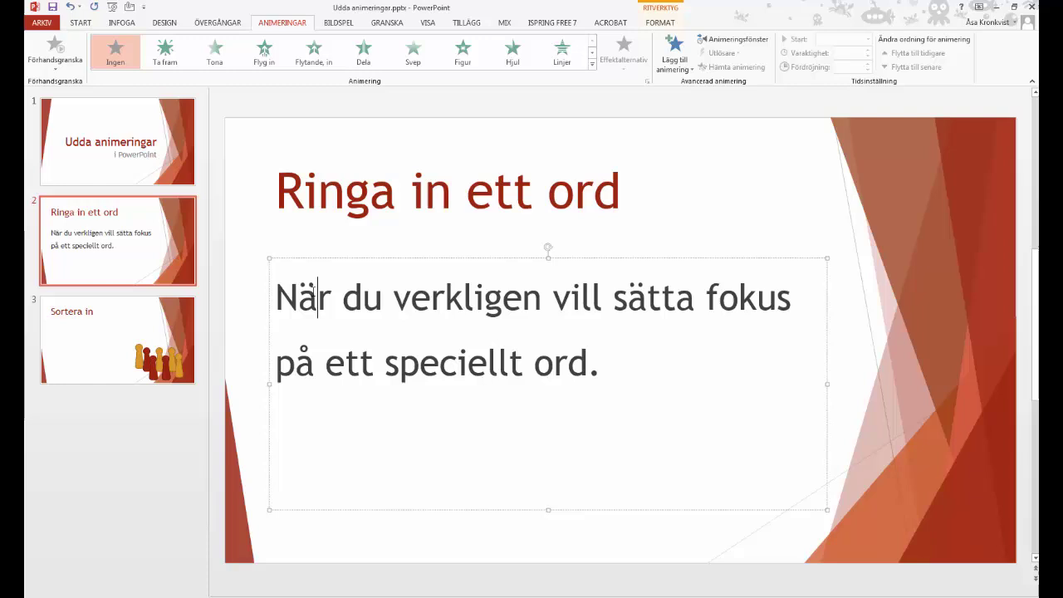
pyautogui.click(593, 65)
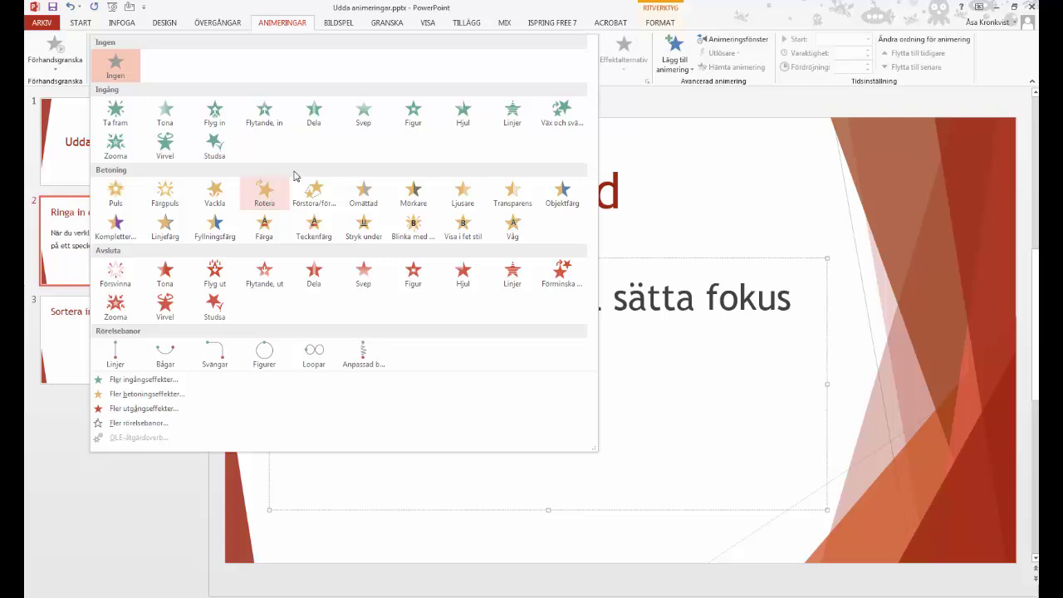
pyautogui.click(292, 29)
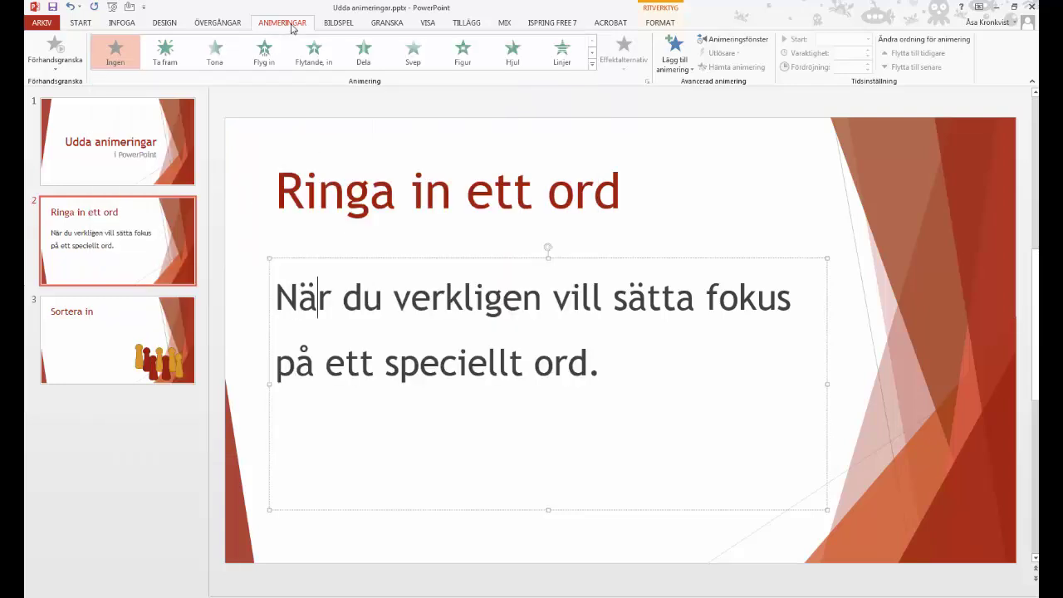
pyautogui.click(702, 172)
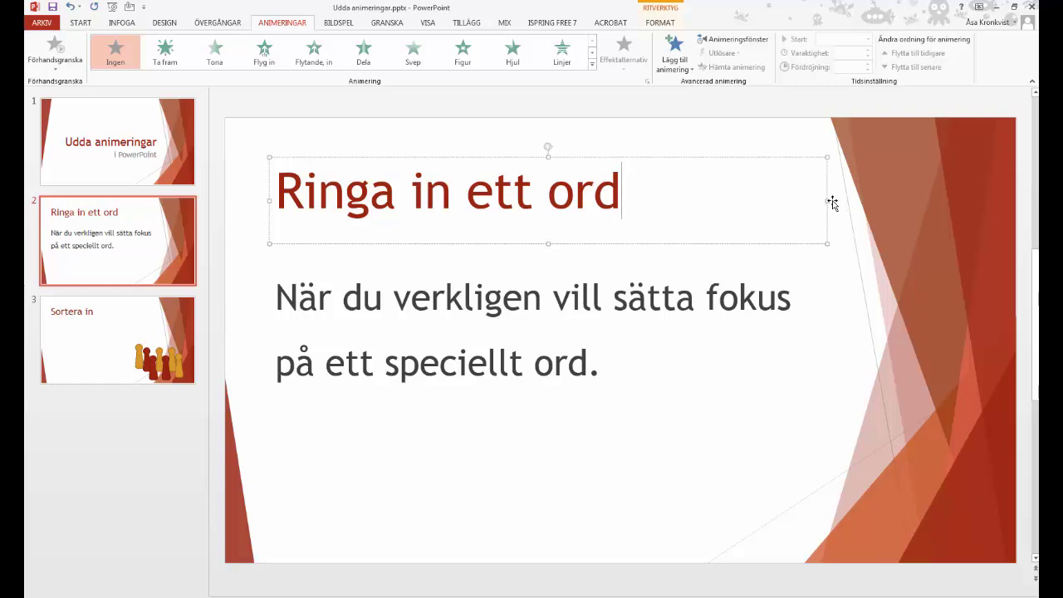
pyautogui.click(122, 23)
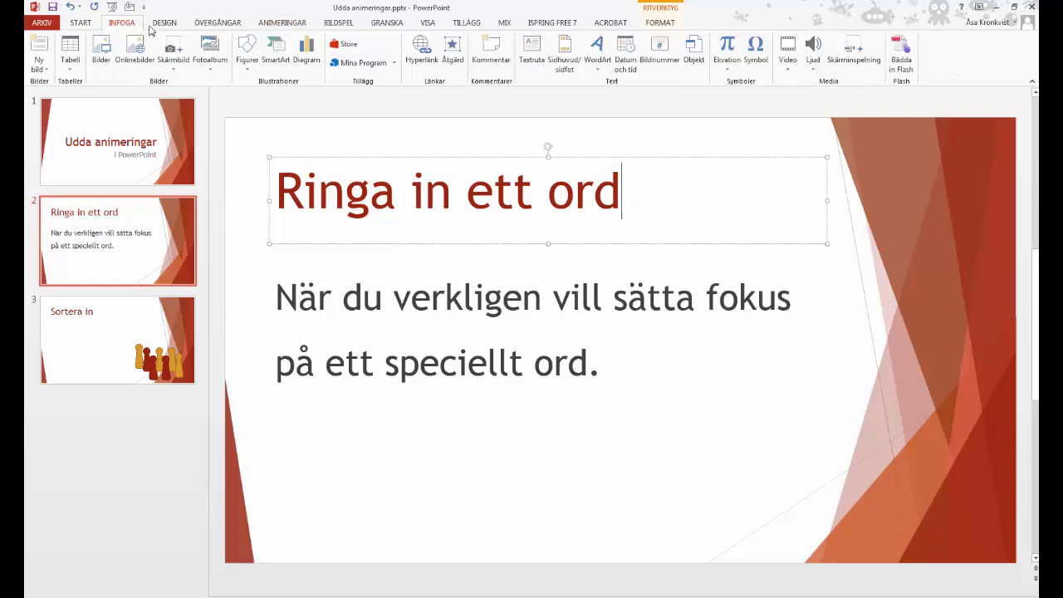
# Draw an Oval shape over the word 'fokus' on slide 2
pyautogui.click(248, 73)
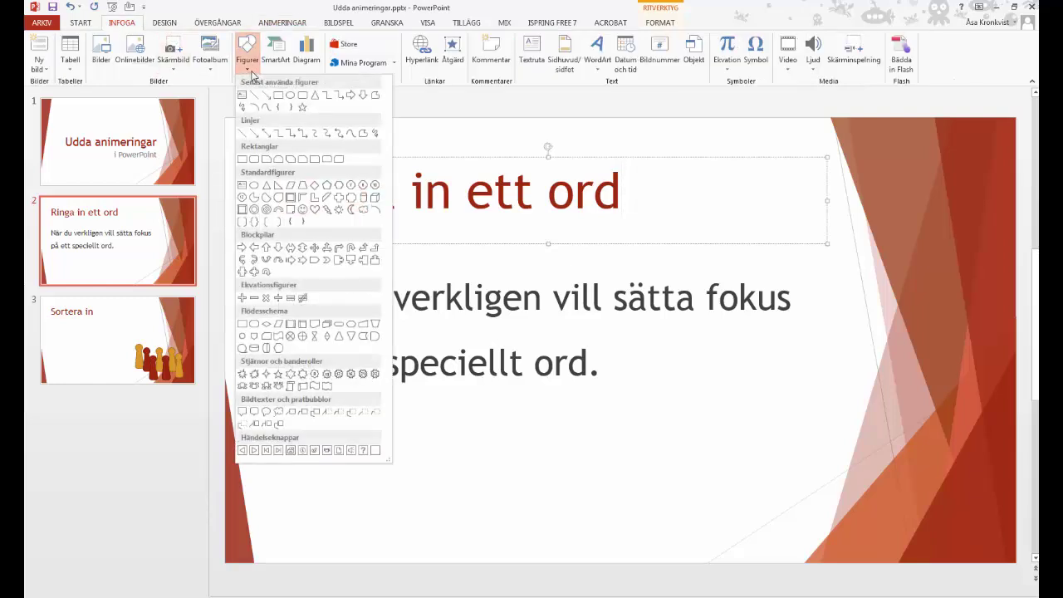
pyautogui.click(290, 96)
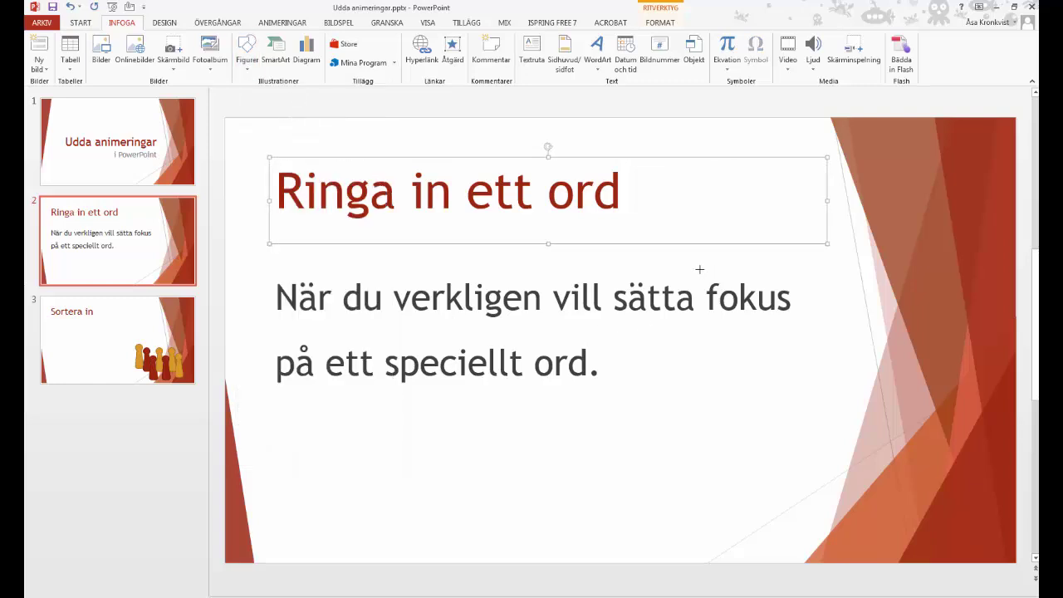
pyautogui.moveTo(699, 269); pyautogui.dragTo(803, 333)
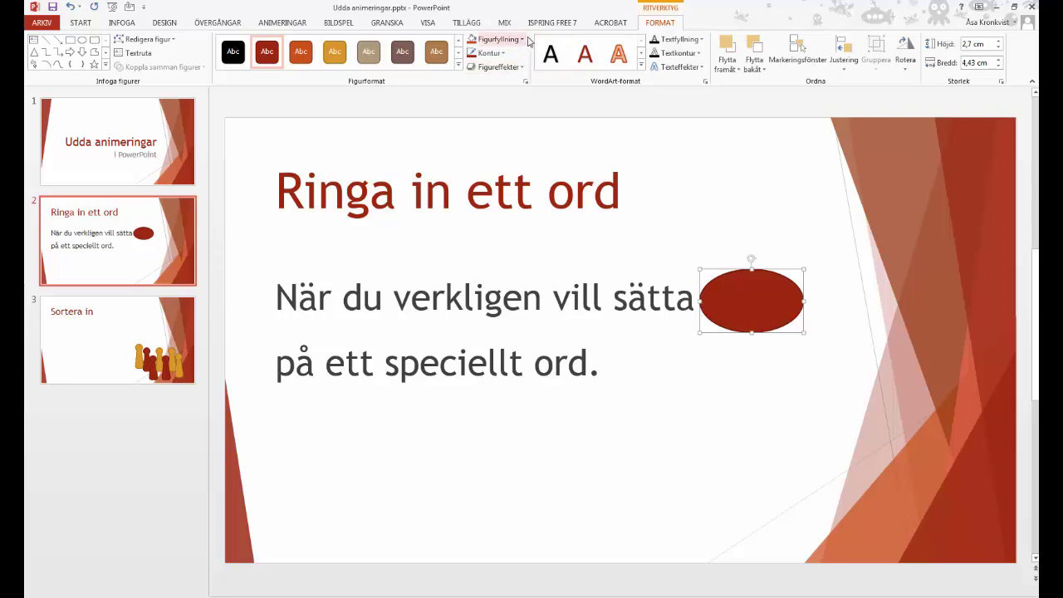
# Give the oval no fill and a 3 pt dark-red outline
pyautogui.click(523, 40)
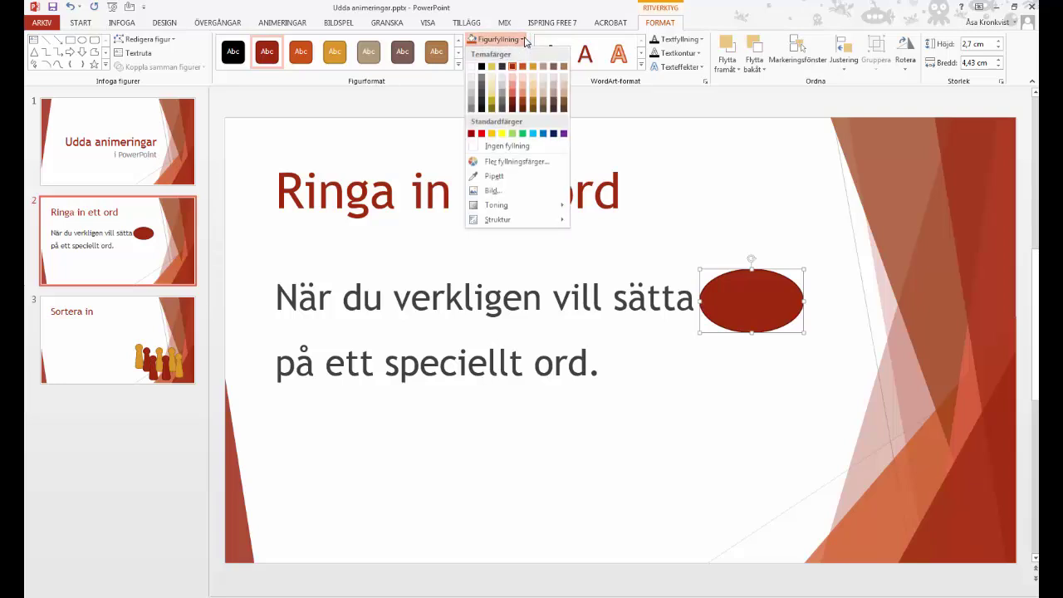
pyautogui.click(501, 150)
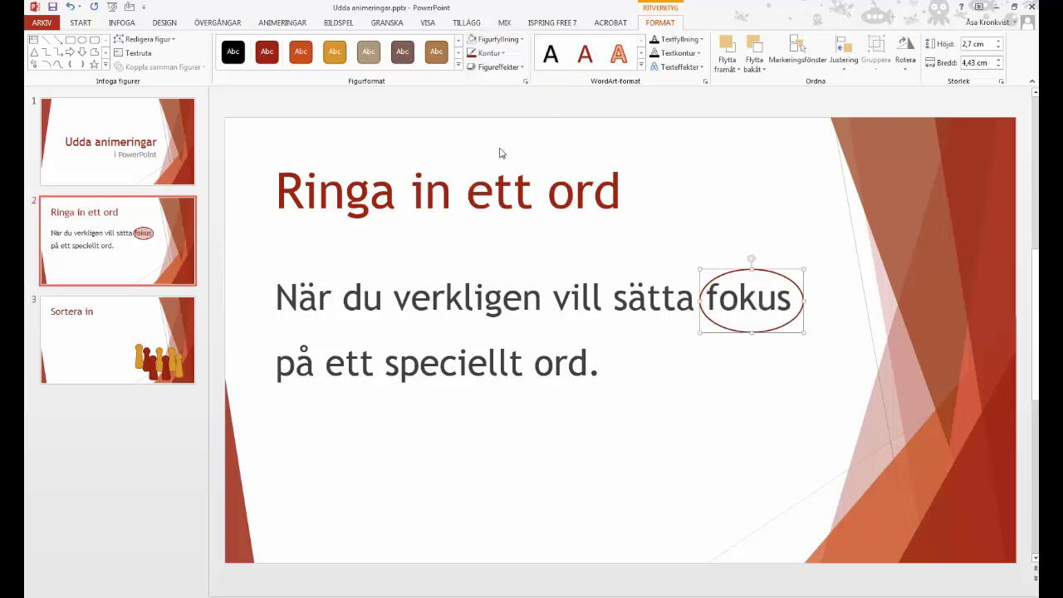
pyautogui.click(504, 55)
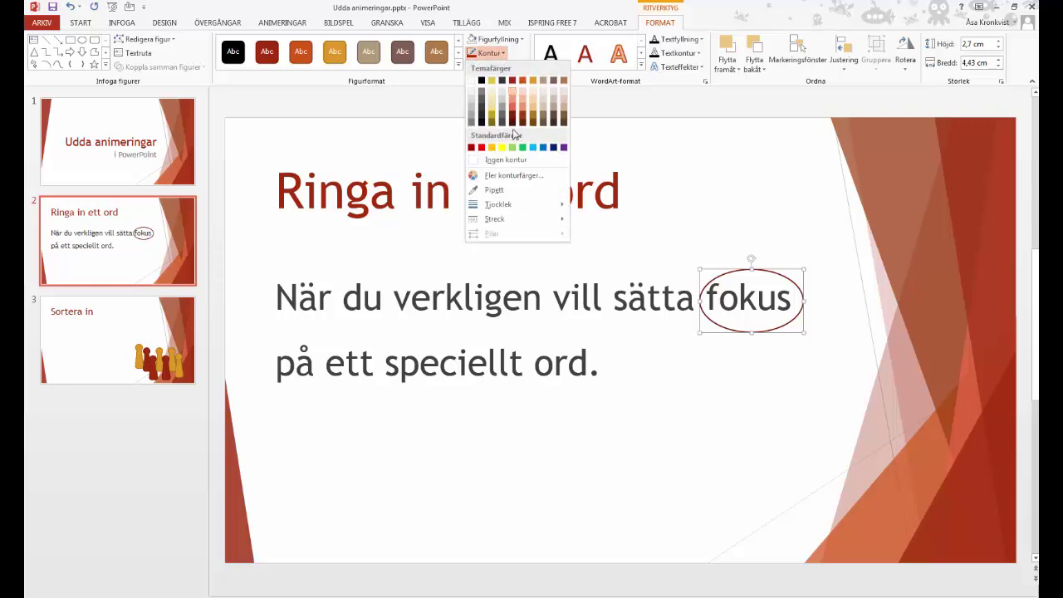
pyautogui.moveTo(533, 212)
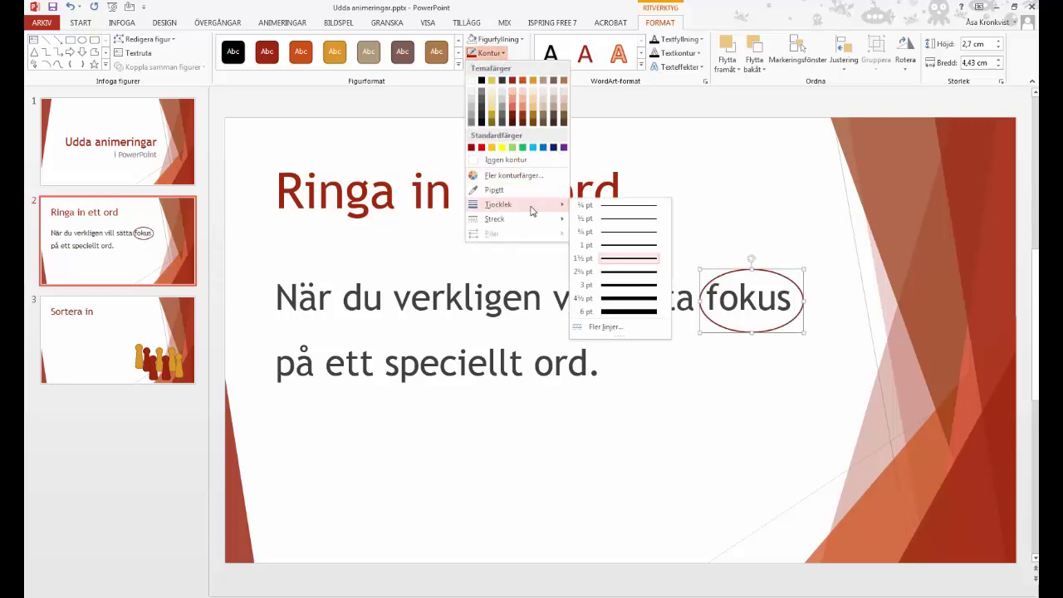
pyautogui.click(627, 285)
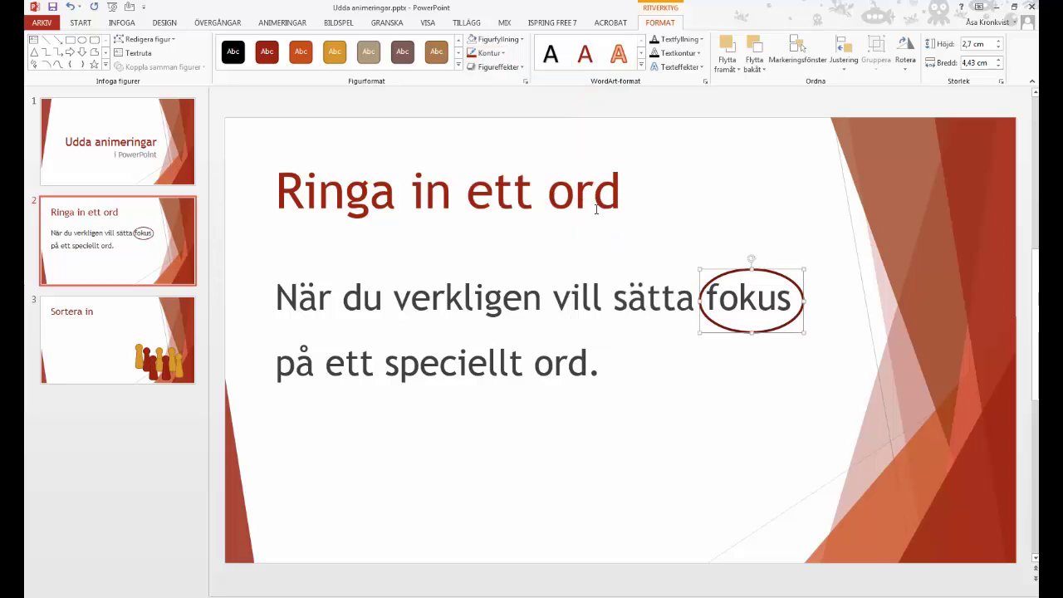
pyautogui.click(501, 54)
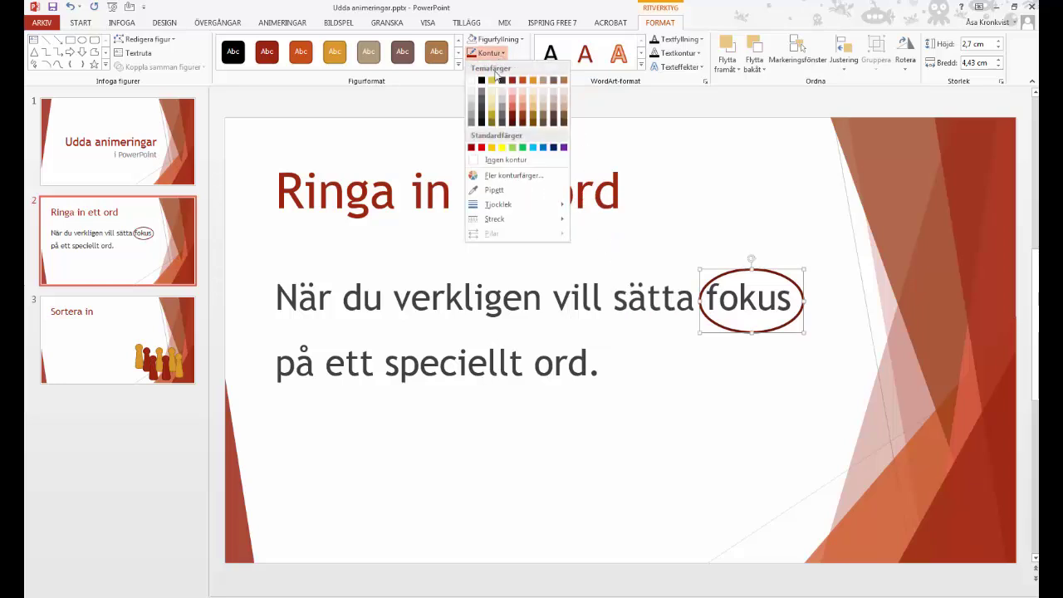
pyautogui.click(471, 149)
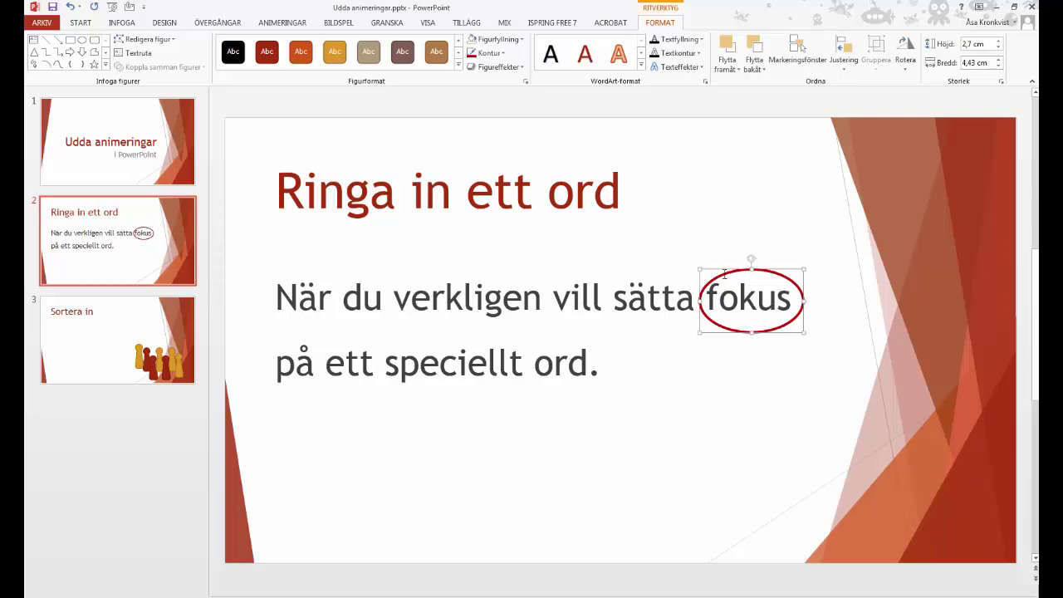
# Resize the ring to fit snugly around 'fokus', about 2,83 × 4,23 cm
pyautogui.moveTo(751, 267); pyautogui.dragTo(750, 261)
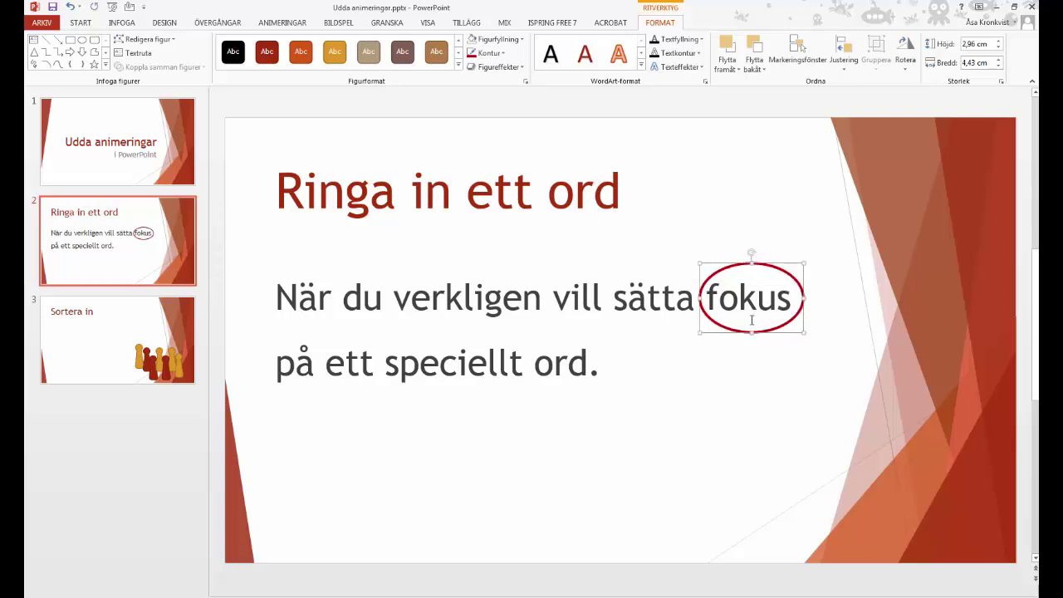
pyautogui.moveTo(749, 333); pyautogui.dragTo(754, 329)
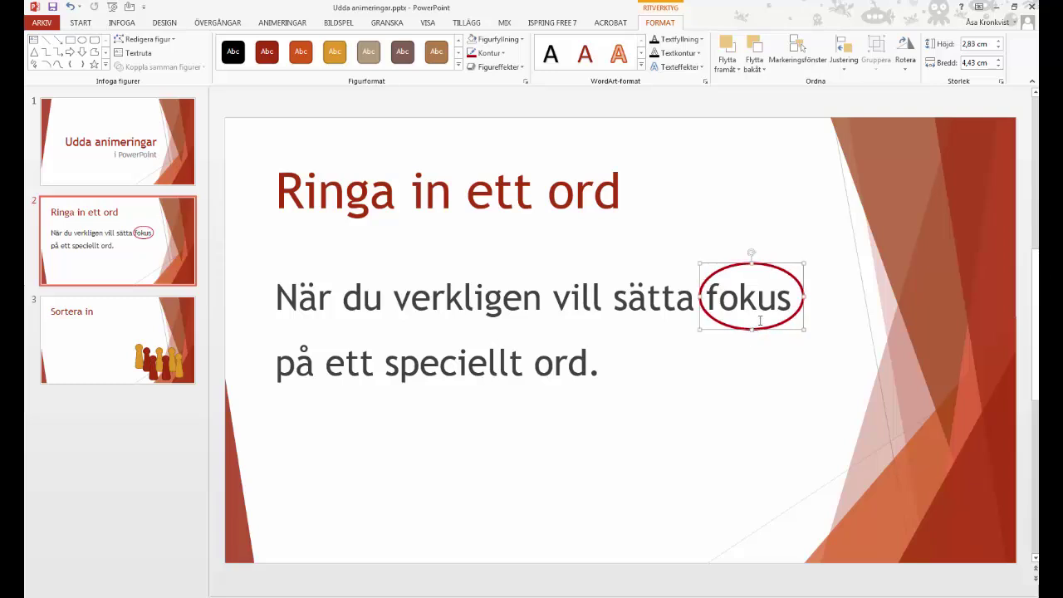
pyautogui.moveTo(804, 296); pyautogui.dragTo(800, 296)
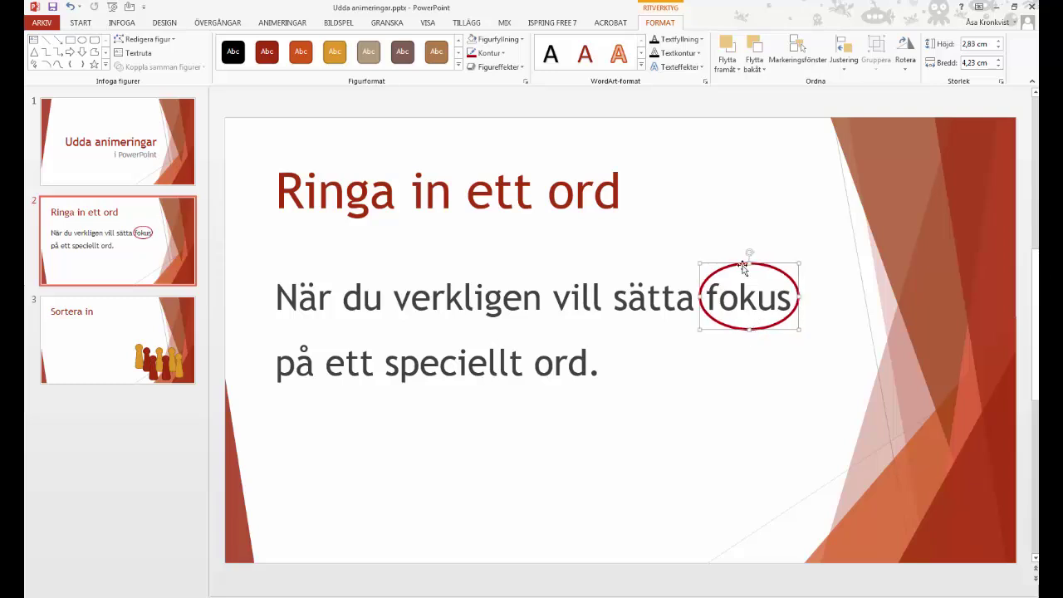
# Apply the Hjul (wheel) entrance effect to the red ring around 'fokus'
pyautogui.click(286, 23)
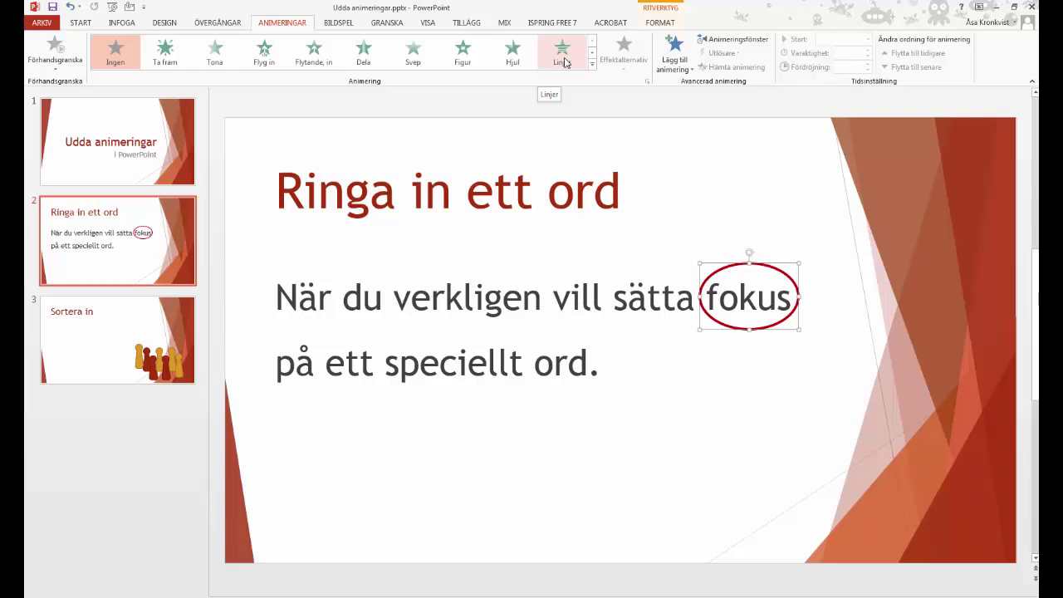
pyautogui.click(592, 64)
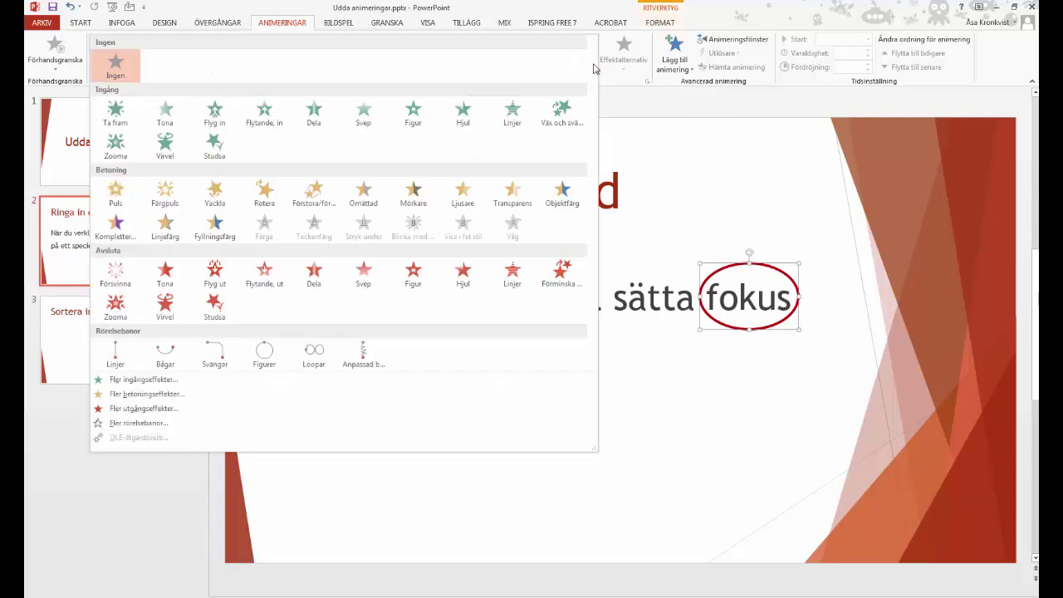
pyautogui.click(152, 380)
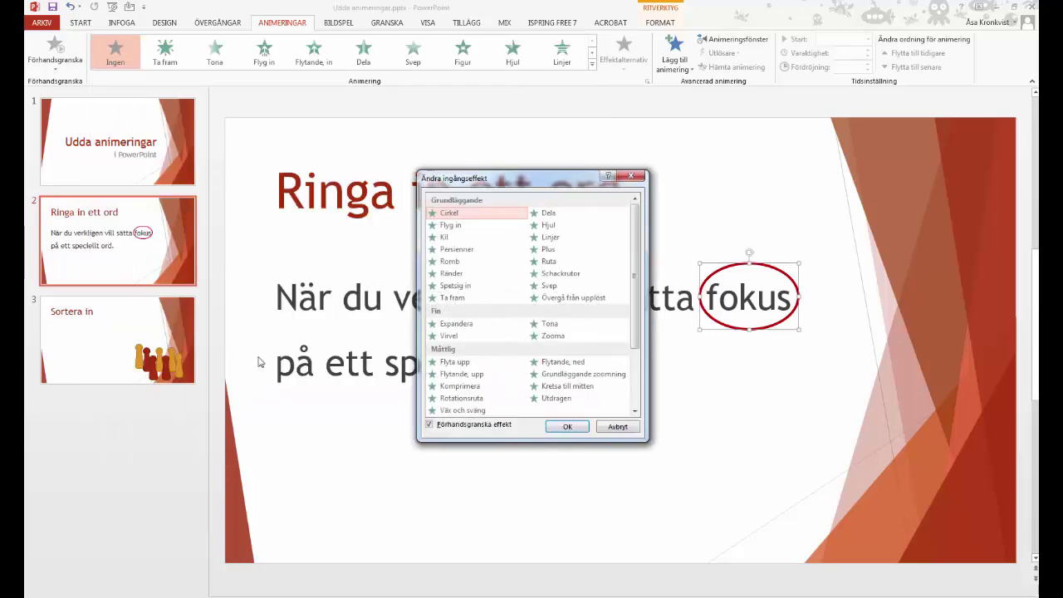
pyautogui.moveTo(530, 182); pyautogui.dragTo(479, 163)
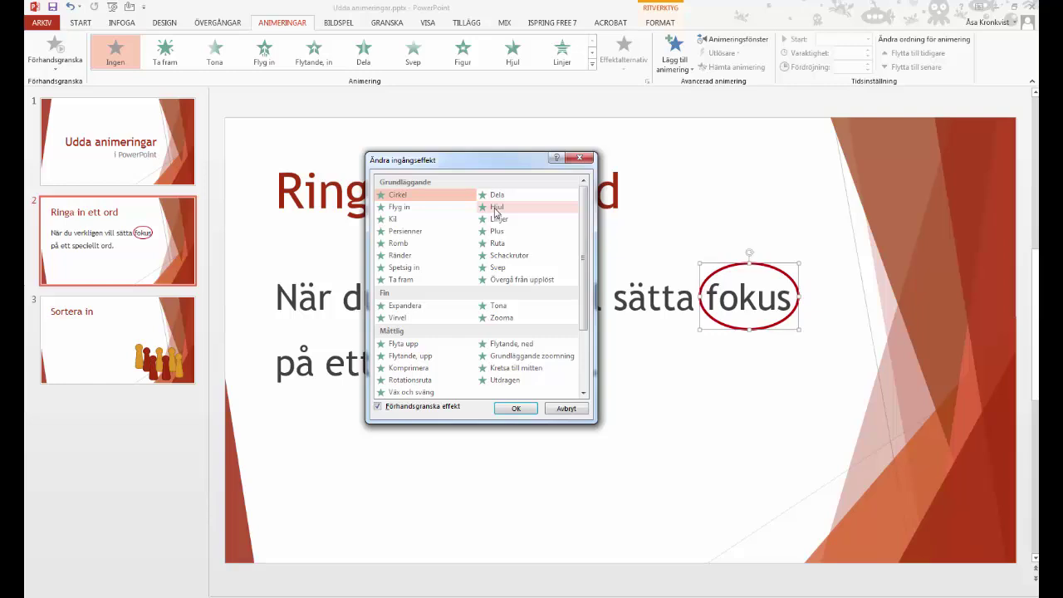
pyautogui.click(496, 210)
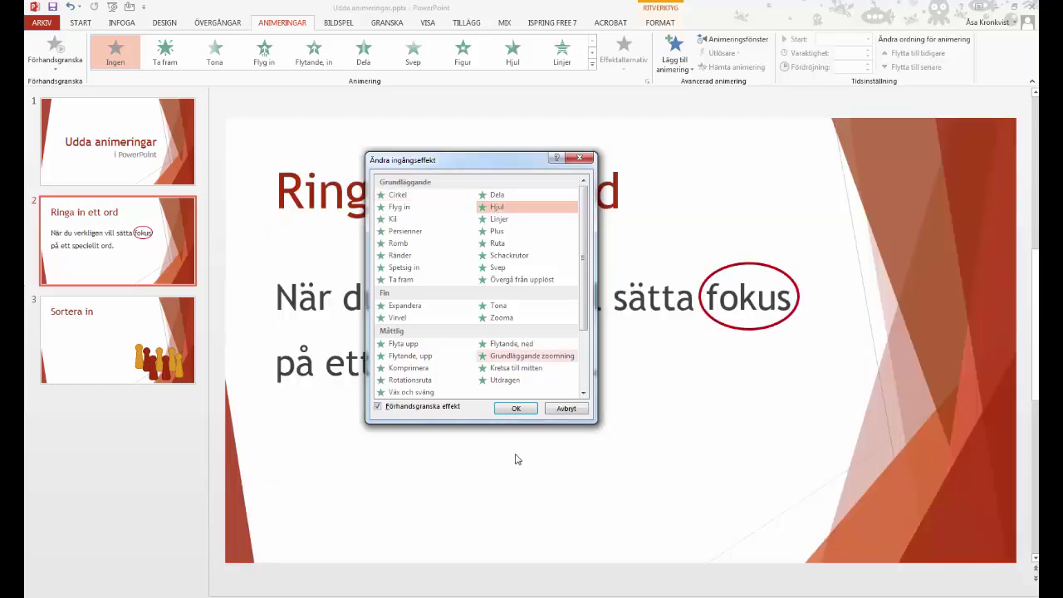
pyautogui.click(516, 408)
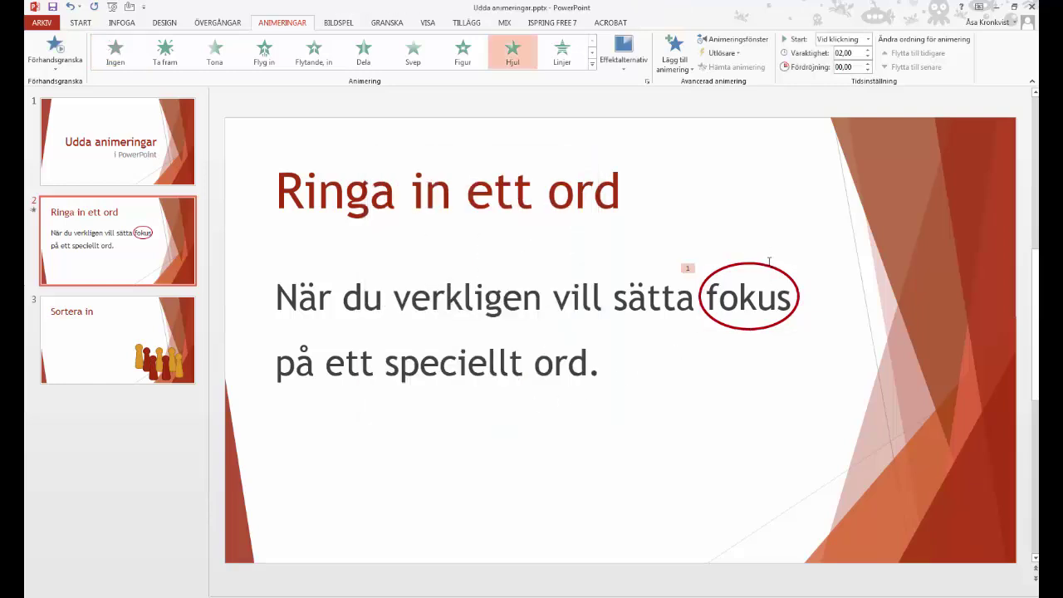
# Shorten the Hjul animation to 01,00, preview it, and move to slide 3
pyautogui.click(868, 57)
pyautogui.click(868, 57)
pyautogui.click(56, 50)
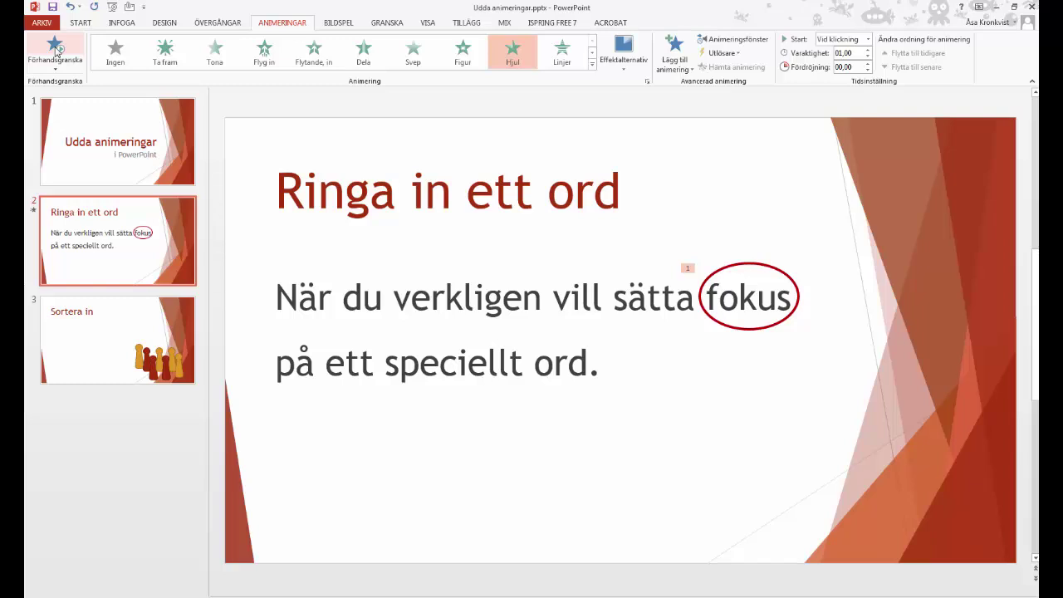
pyautogui.click(168, 340)
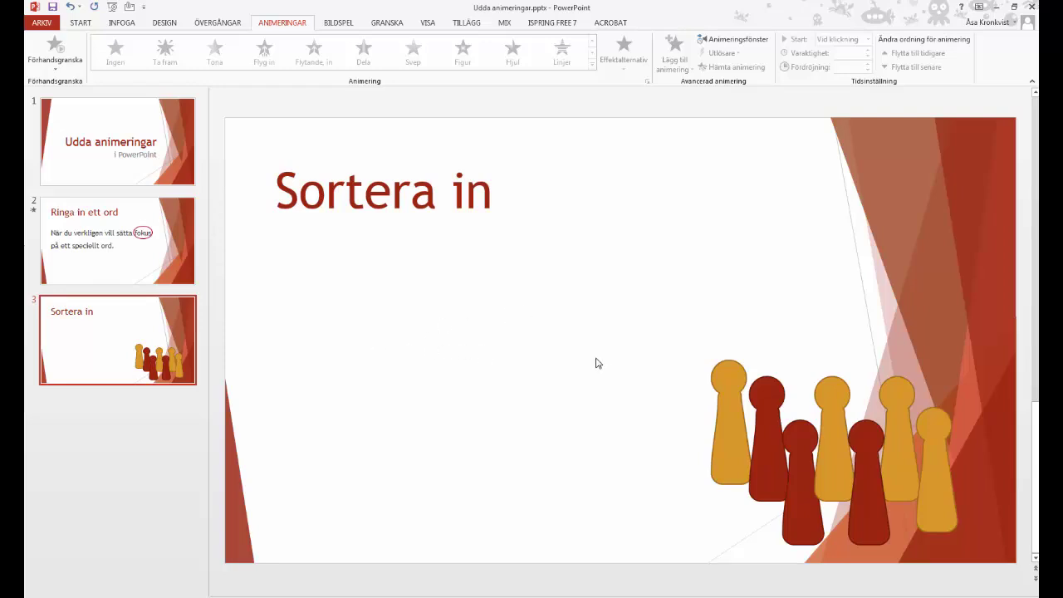
# Turn on Rutnät gridlines for the 'Sortera in' slide
pyautogui.click(429, 23)
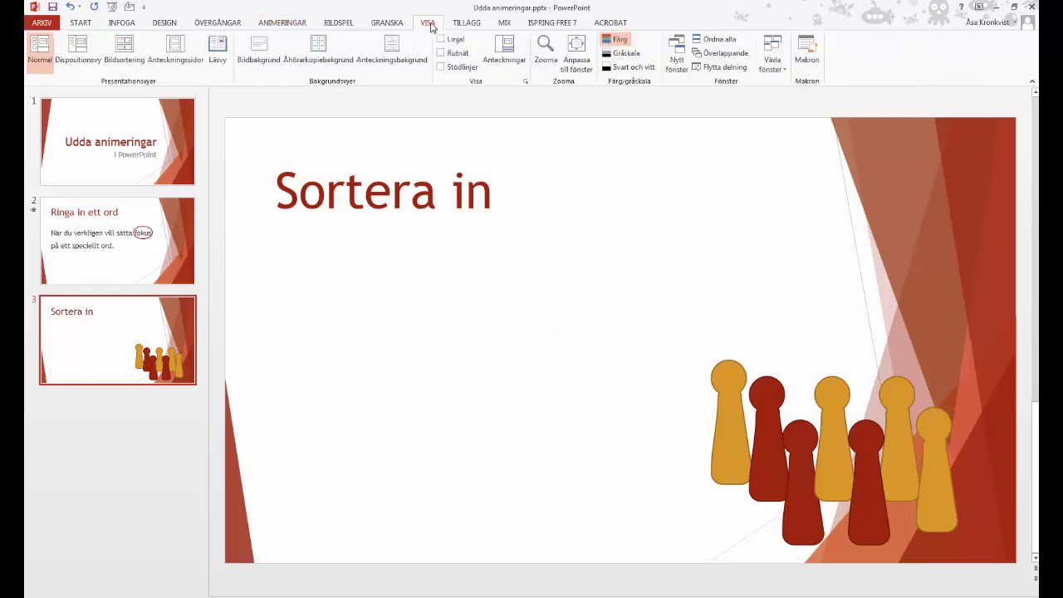
pyautogui.click(443, 55)
pyautogui.click(290, 26)
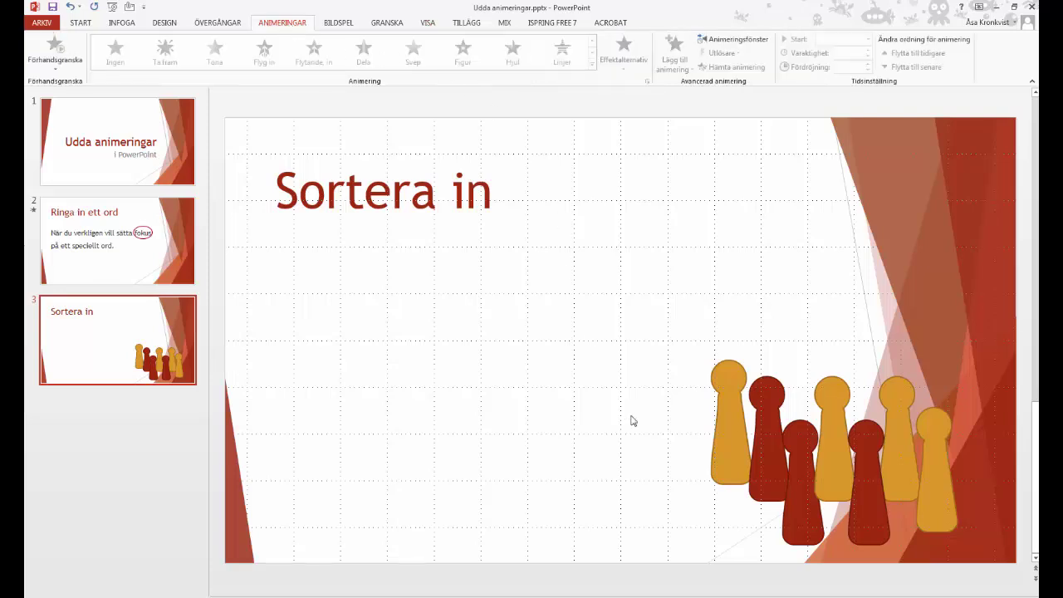
pyautogui.click(733, 418)
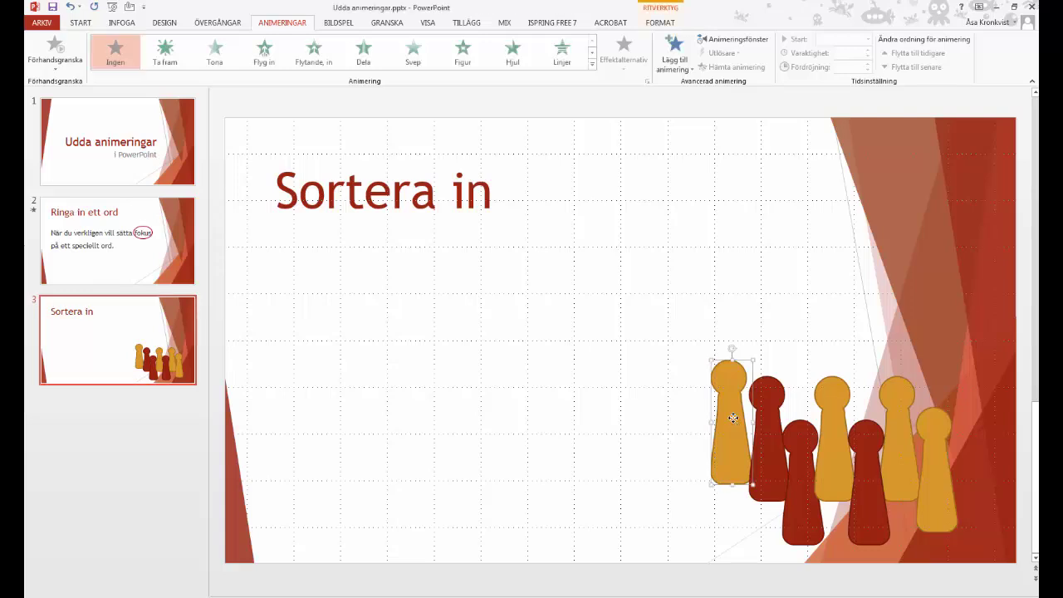
pyautogui.click(592, 63)
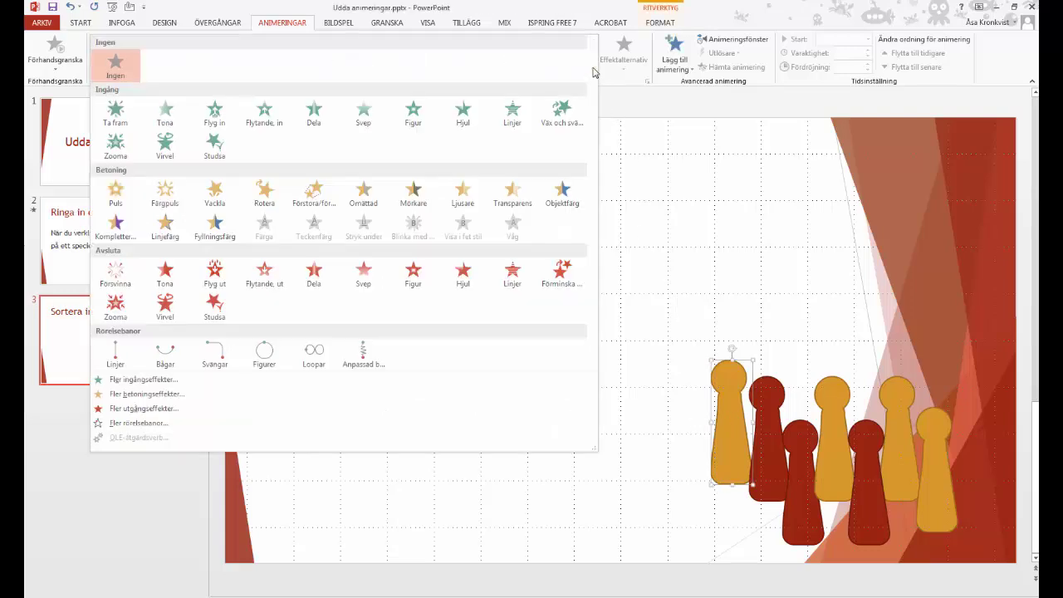
pyautogui.click(365, 348)
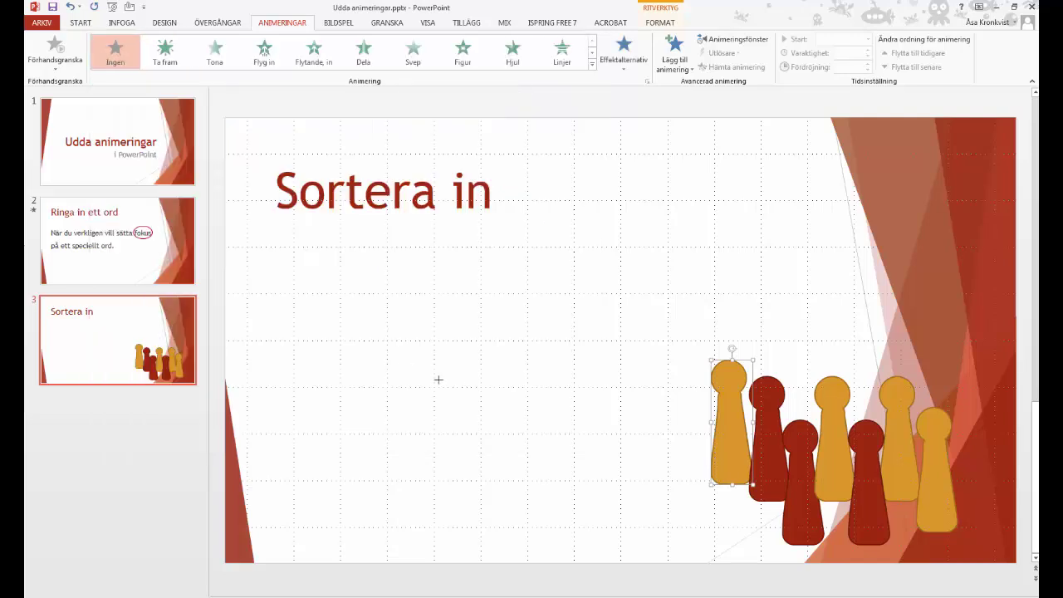
pyautogui.moveTo(735, 428)
pyautogui.mouseDown()
pyautogui.moveTo(309, 341)
pyautogui.moveTo(365, 473)
pyautogui.mouseUp()
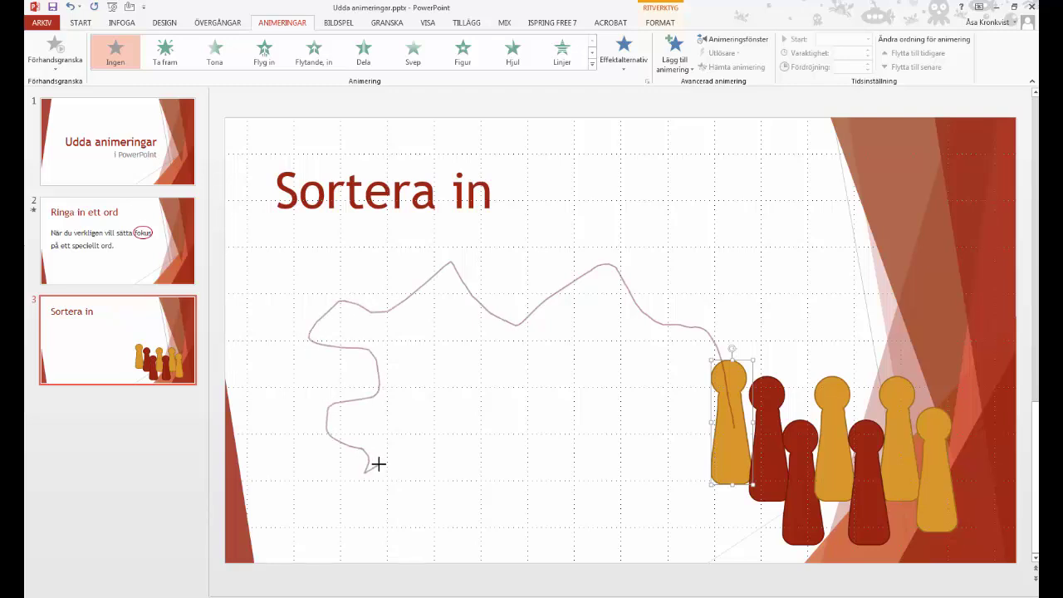
pyautogui.moveTo(378, 464); pyautogui.dragTo(379, 467)
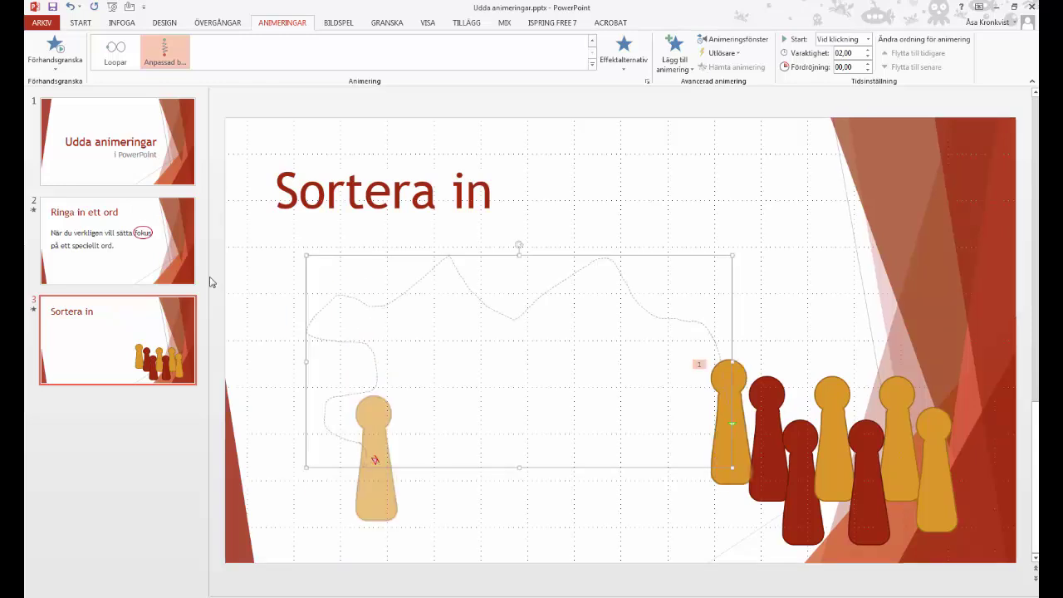
pyautogui.click(72, 8)
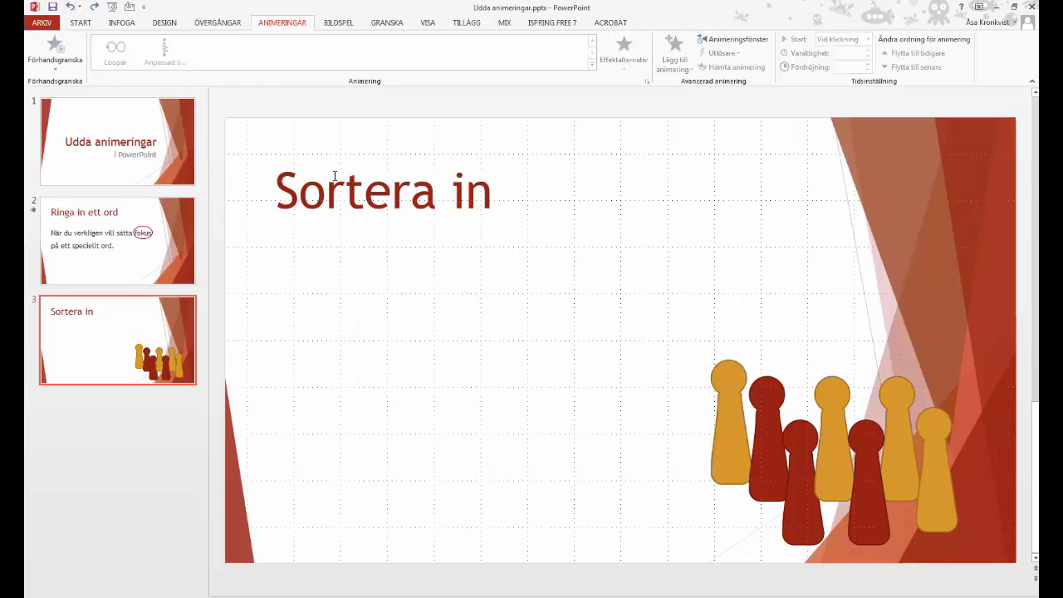
# Give the leftmost orange piece a Kurva custom path arching to the slide's left edge
pyautogui.click(730, 382)
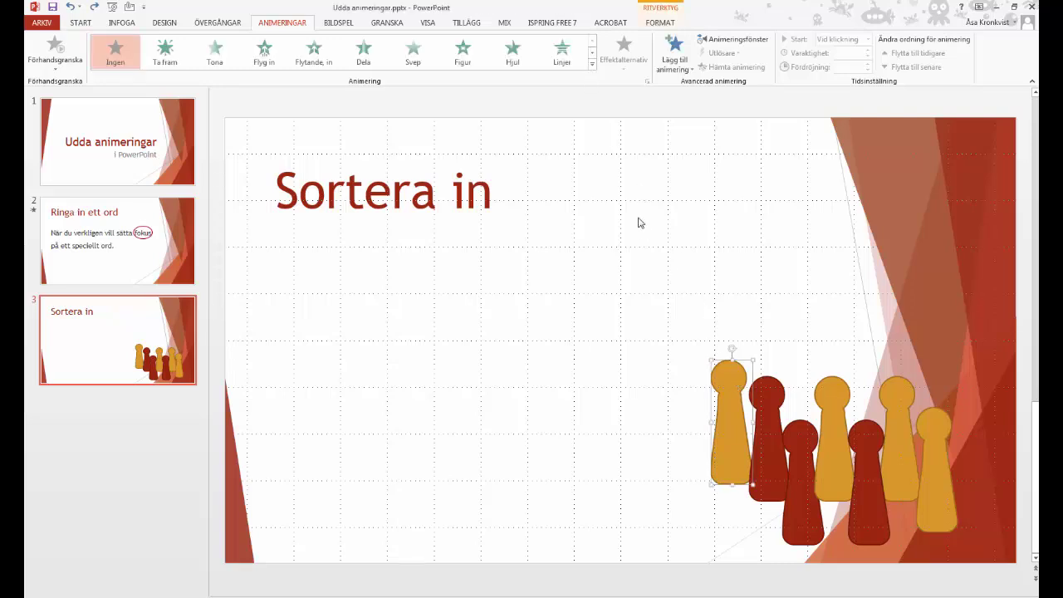
pyautogui.click(592, 64)
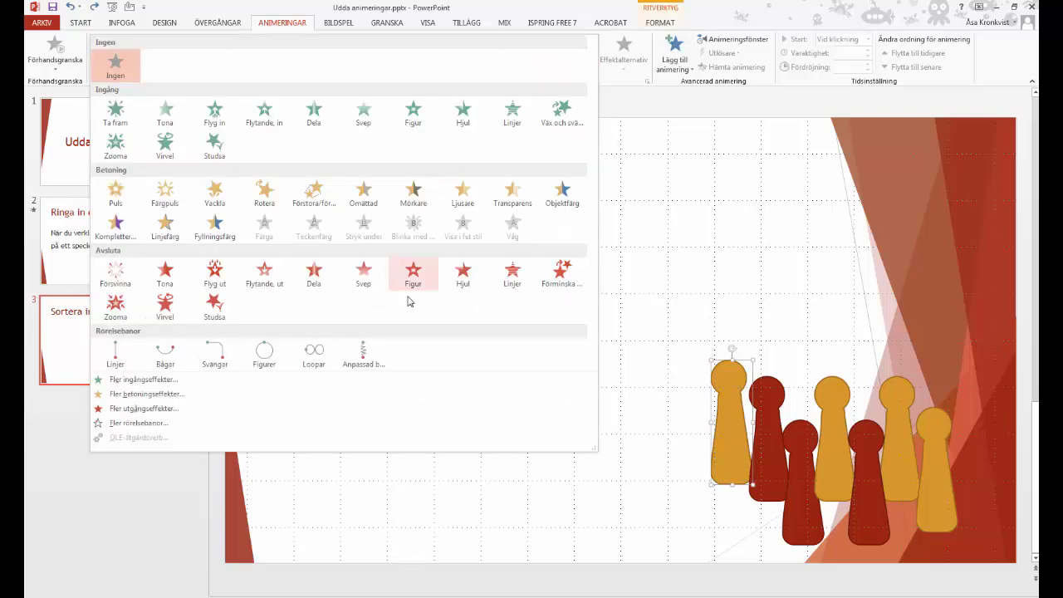
pyautogui.click(368, 356)
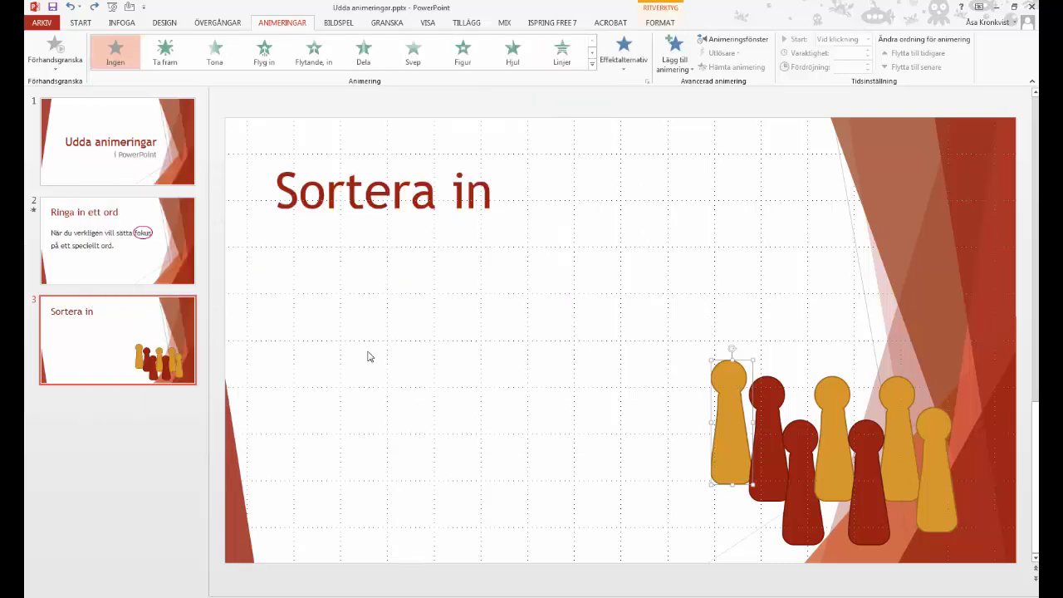
pyautogui.click(625, 73)
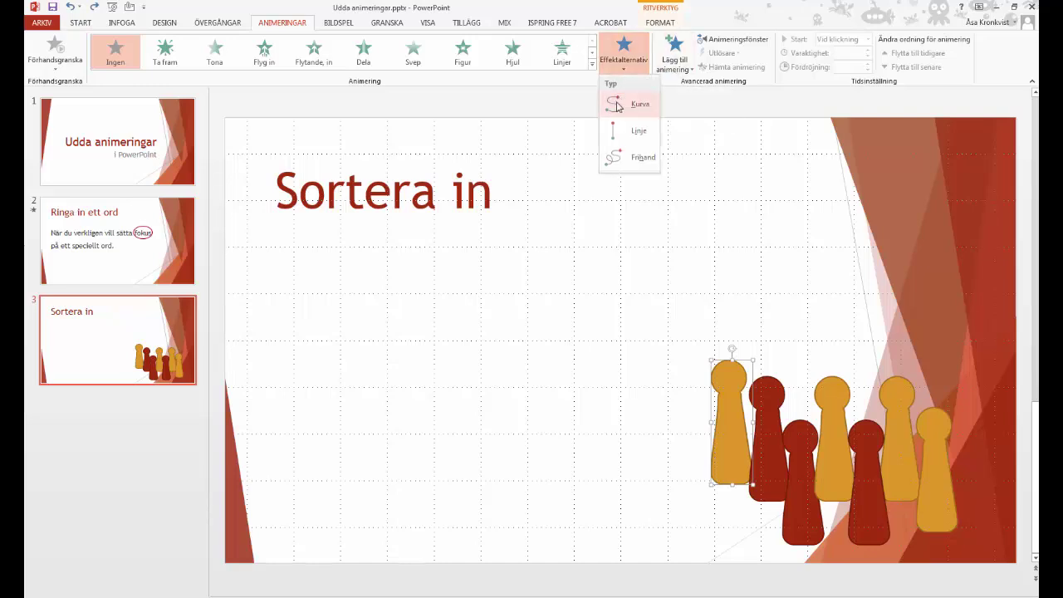
pyautogui.click(617, 106)
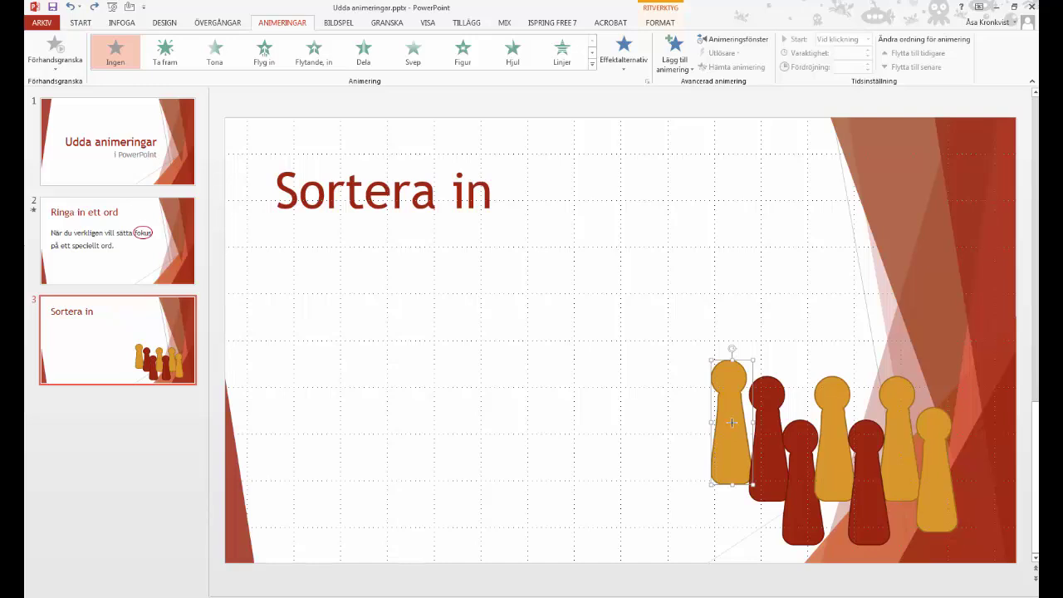
pyautogui.click(731, 421)
pyautogui.click(489, 247)
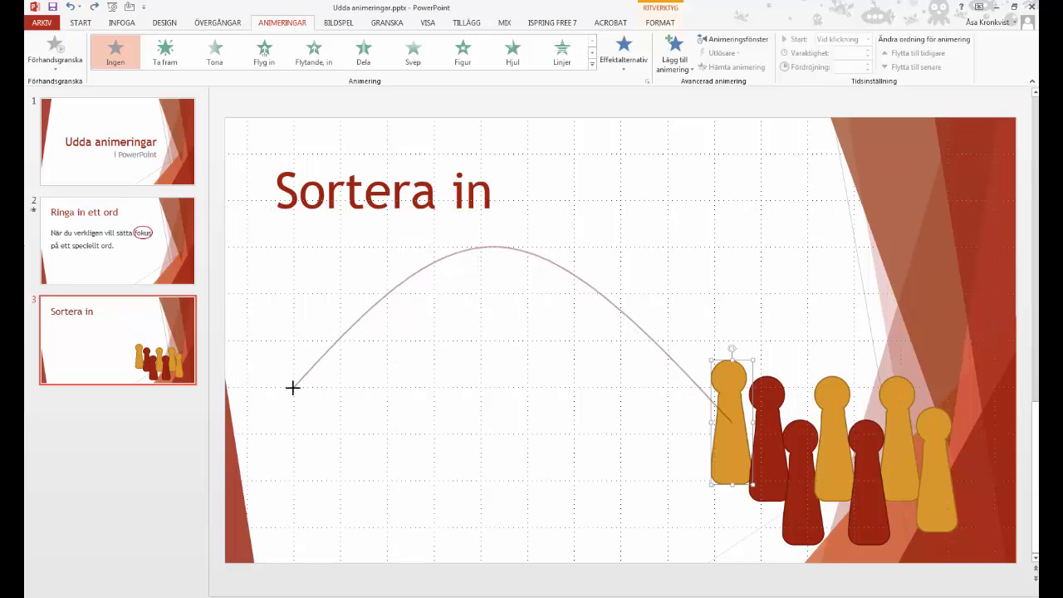
pyautogui.doubleClick(293, 387)
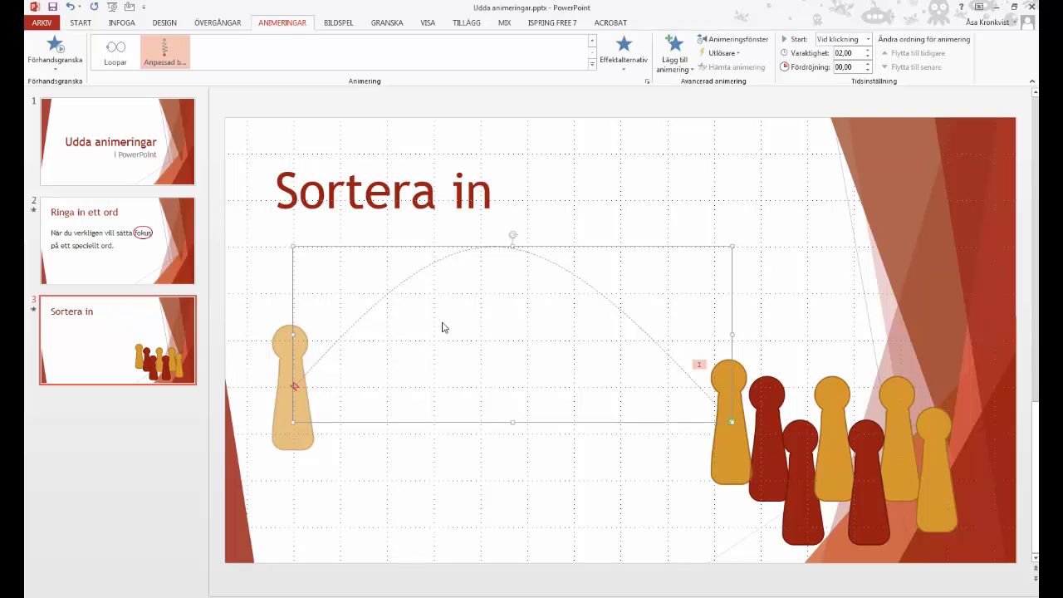
pyautogui.click(770, 390)
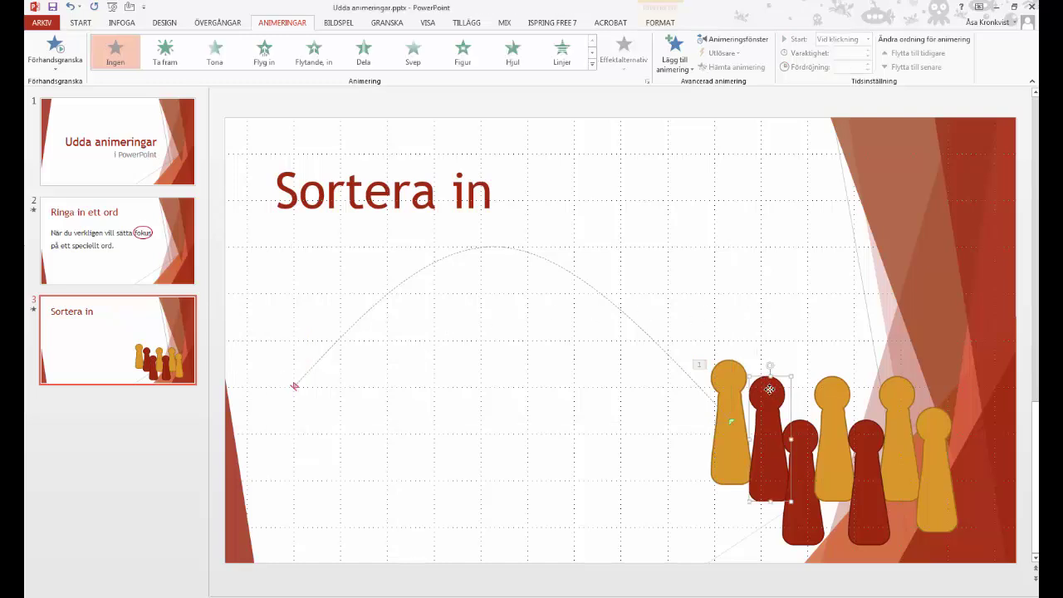
# Add a Kurva custom motion path to the red piece, arching left to land mid-slide
pyautogui.click(592, 63)
pyautogui.click(361, 351)
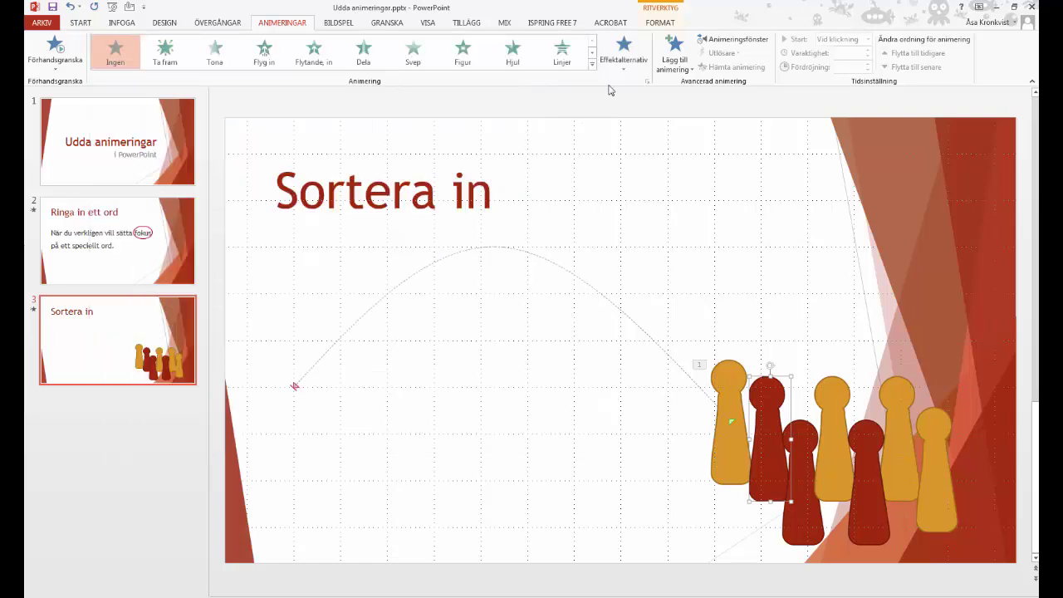
pyautogui.click(623, 56)
pyautogui.click(638, 103)
pyautogui.click(753, 432)
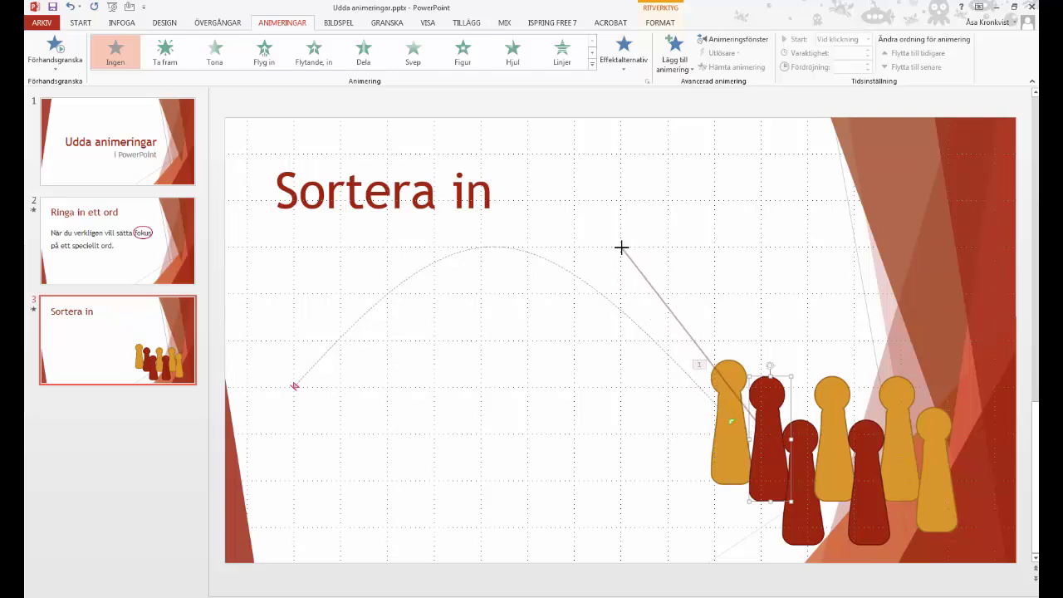
pyautogui.click(620, 248)
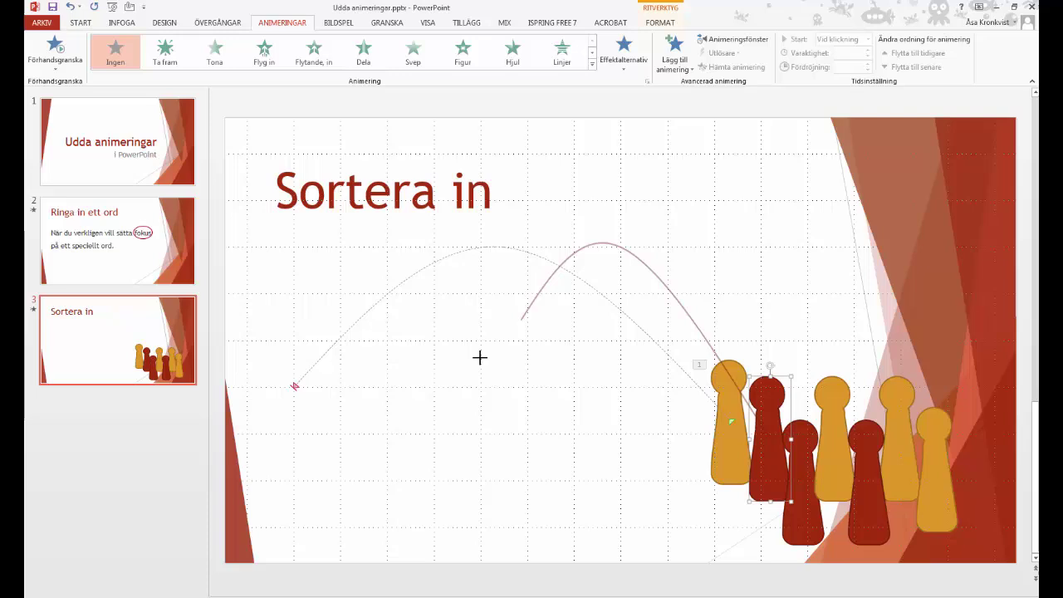
pyautogui.doubleClick(527, 386)
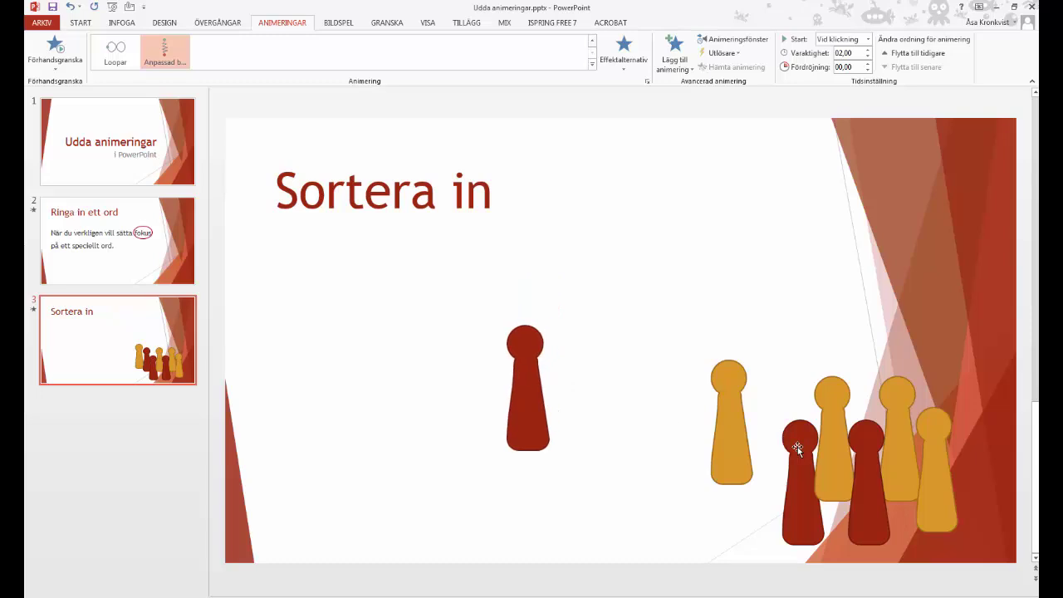
# Add a Kurva custom motion path to the front dark red piece, landing left
pyautogui.click(797, 449)
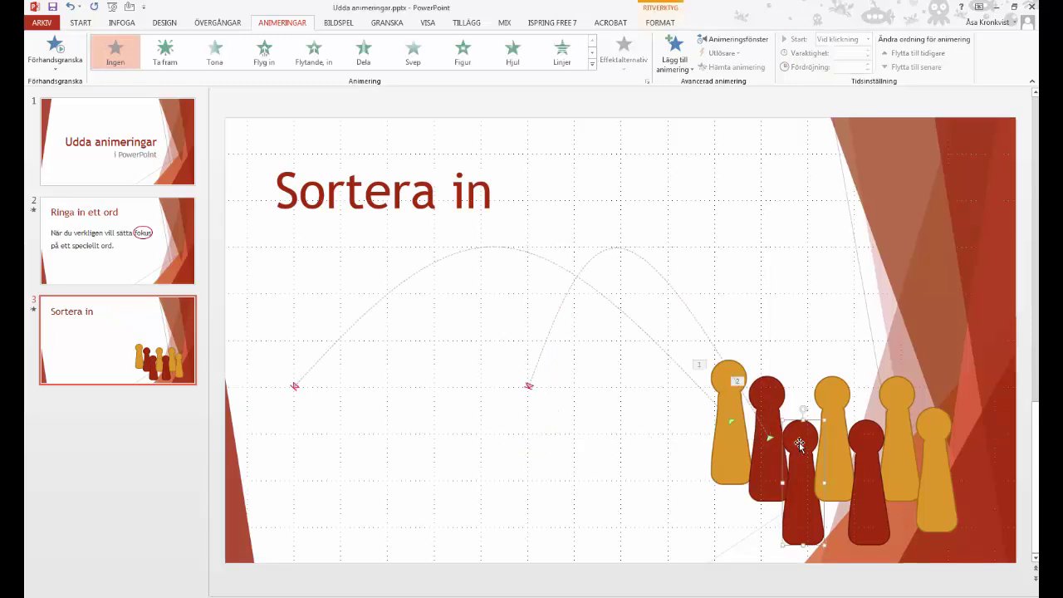
pyautogui.click(592, 64)
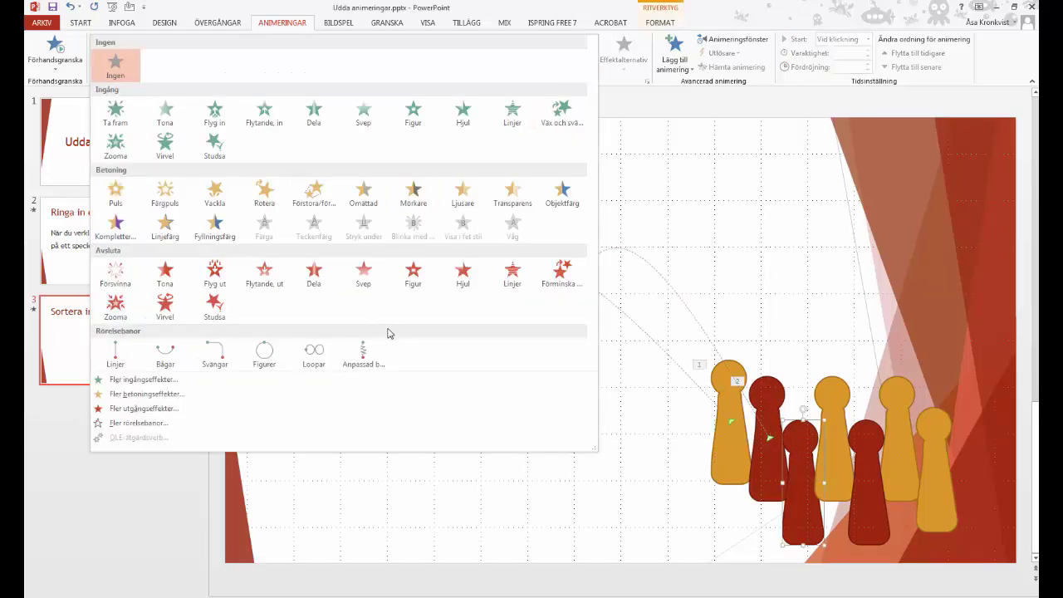
pyautogui.click(366, 356)
pyautogui.click(623, 57)
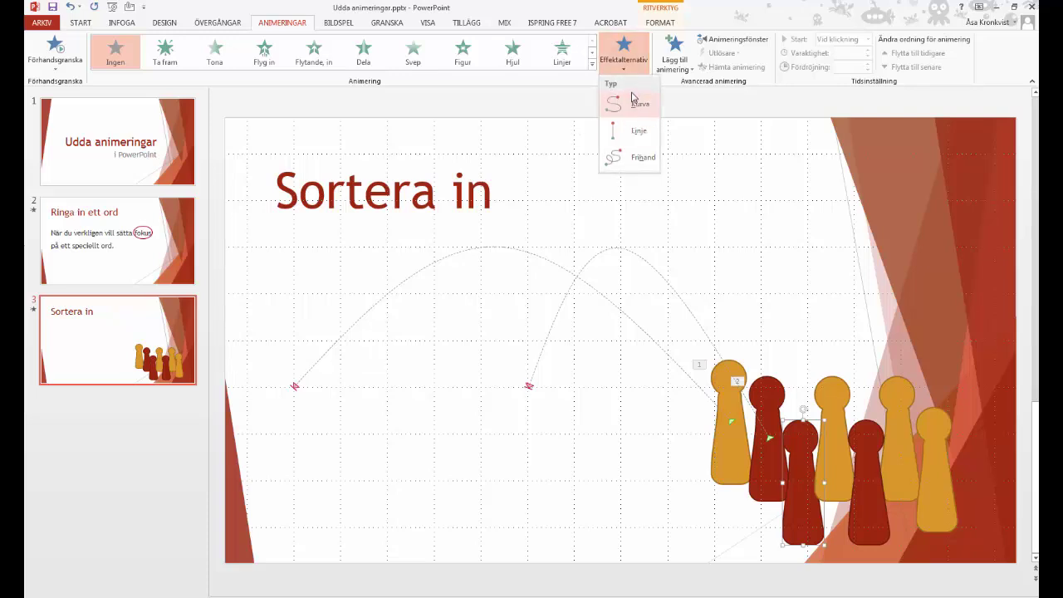
pyautogui.click(638, 104)
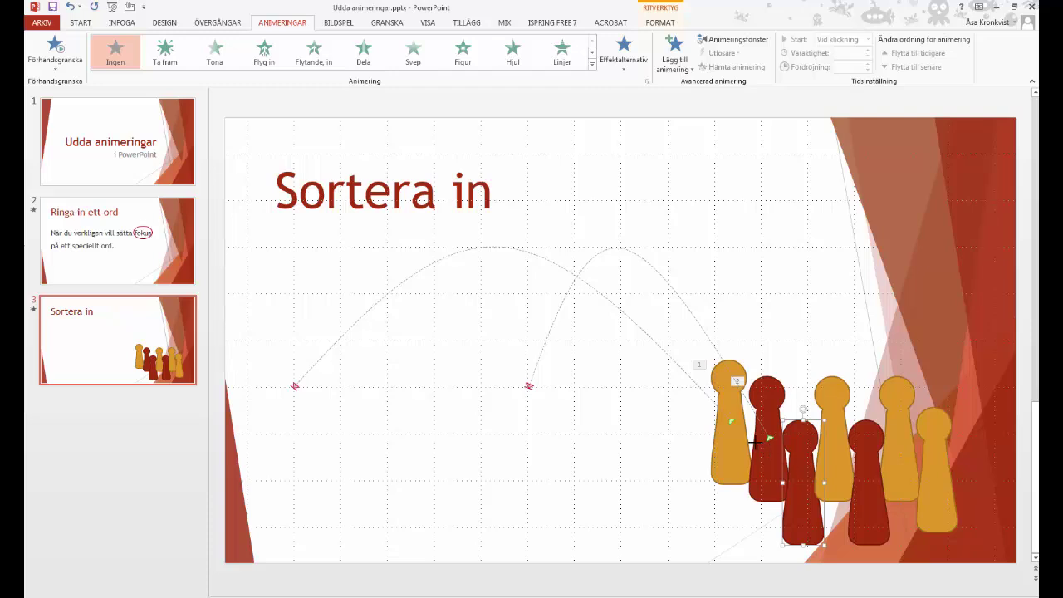
pyautogui.click(752, 379)
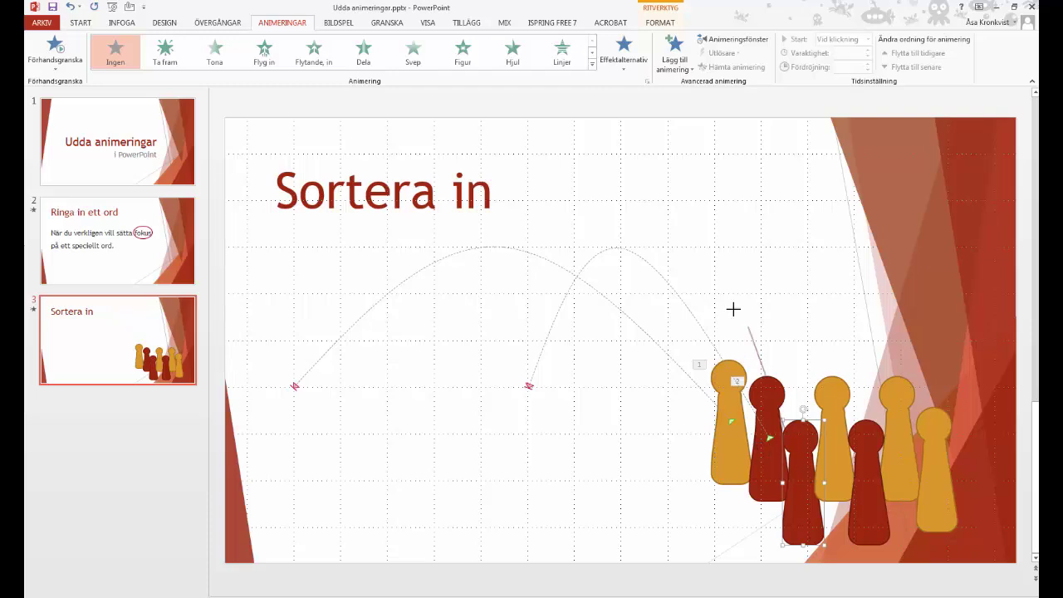
pyautogui.click(665, 244)
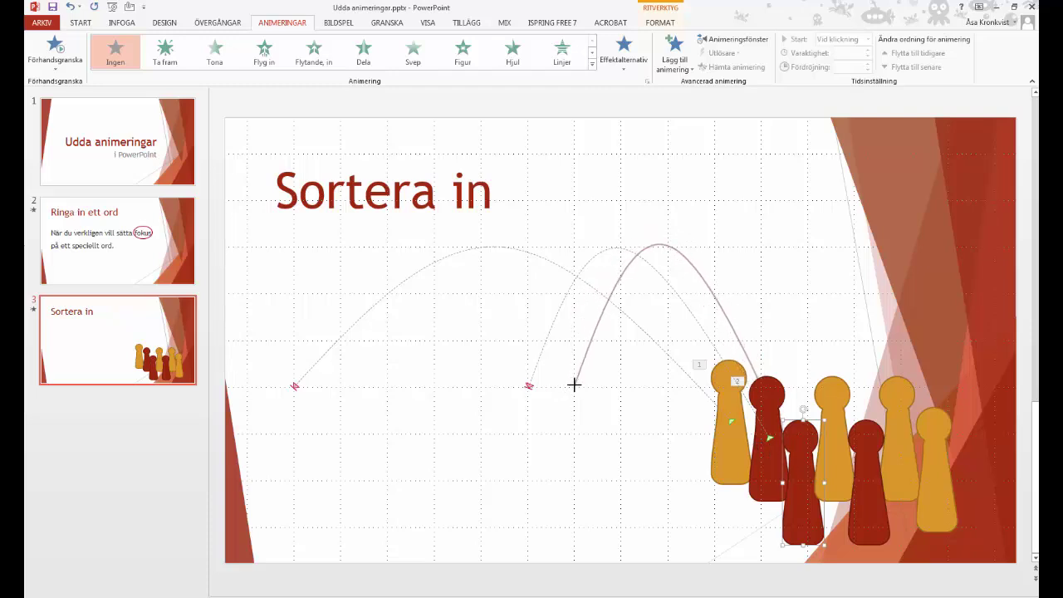
pyautogui.doubleClick(574, 385)
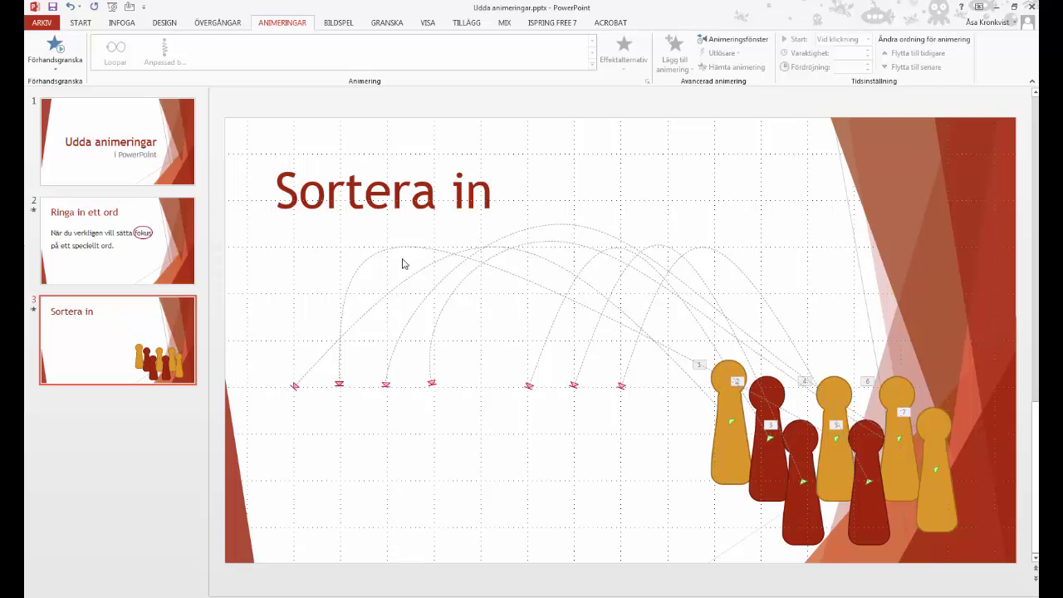
pyautogui.click(62, 52)
pyautogui.click(340, 382)
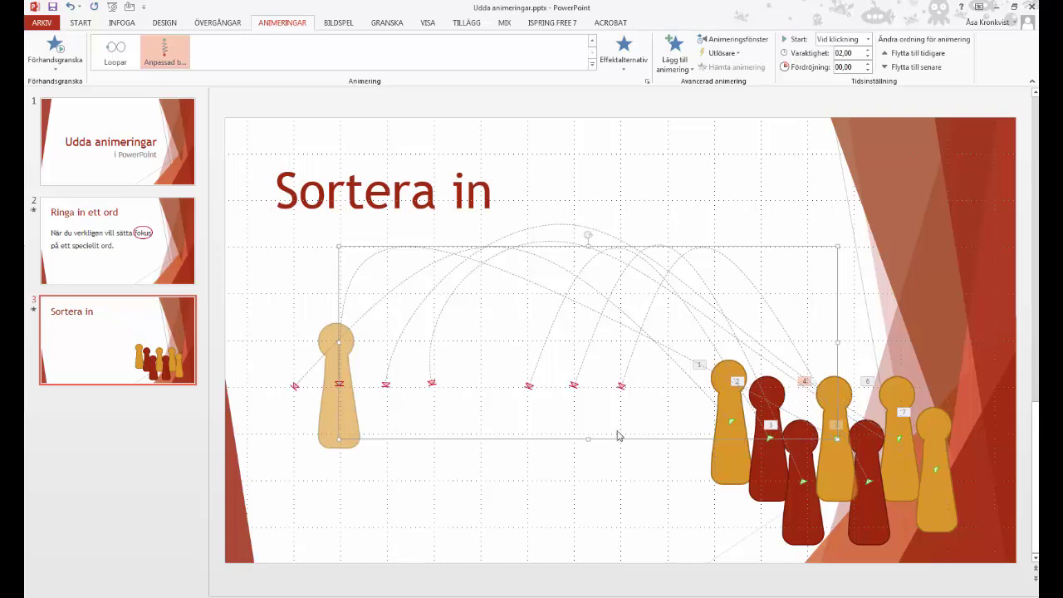
# Edit the motion path's points so its arc peaks higher and further right
pyautogui.rightClick(339, 387)
pyautogui.click(346, 399)
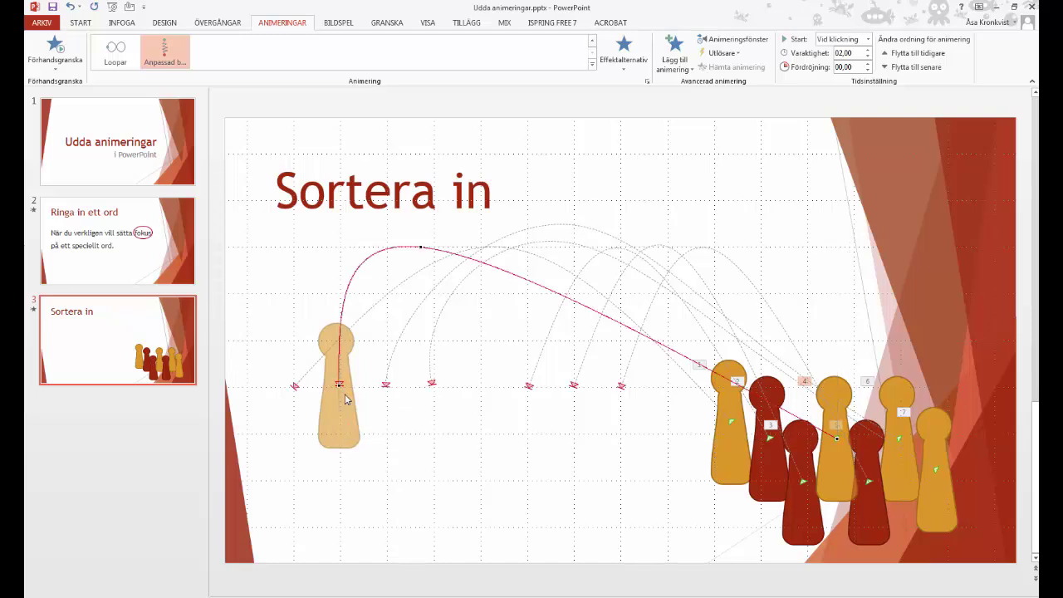
pyautogui.moveTo(421, 247)
pyautogui.mouseDown()
pyautogui.moveTo(478, 225)
pyautogui.moveTo(525, 222)
pyautogui.mouseUp()
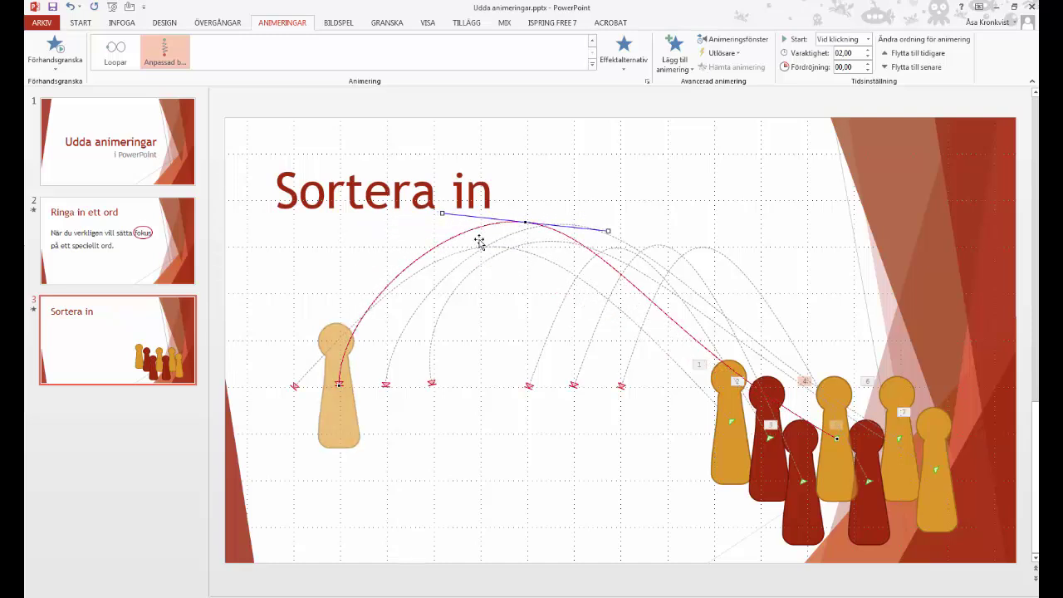
pyautogui.moveTo(441, 211); pyautogui.dragTo(440, 228)
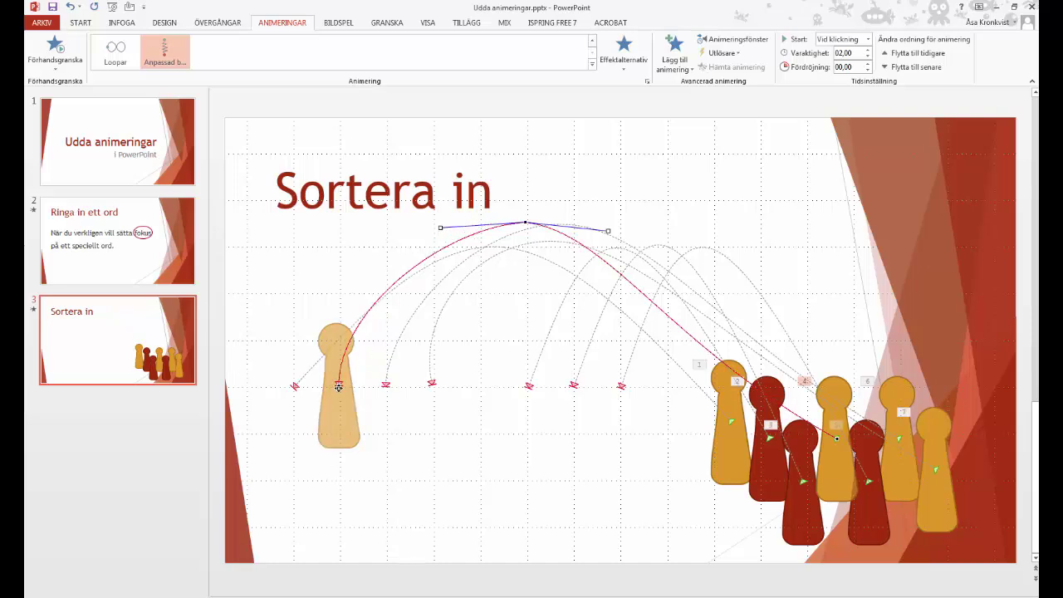
pyautogui.click(339, 385)
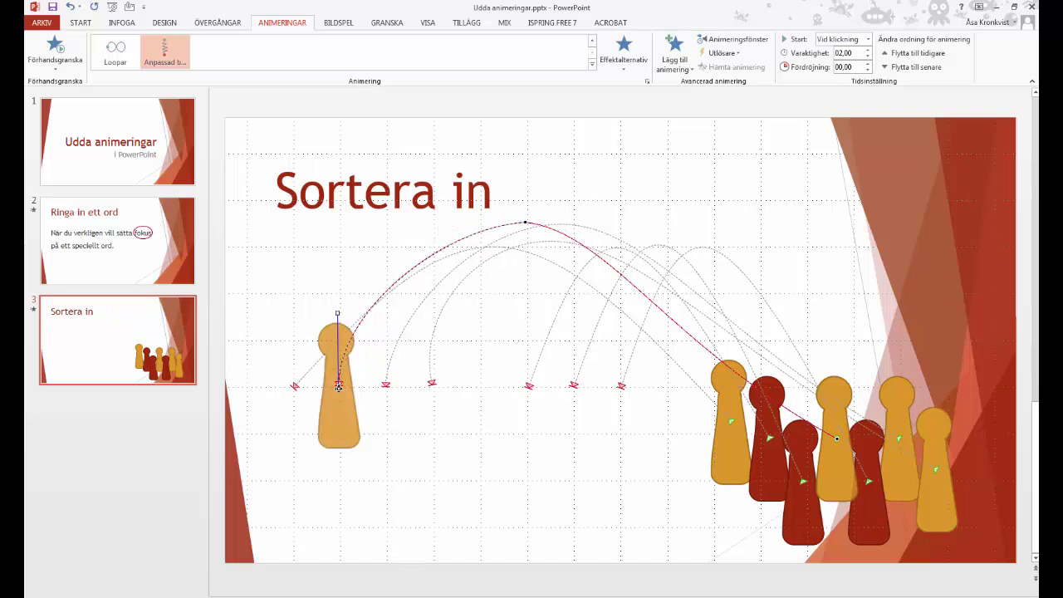
pyautogui.click(381, 404)
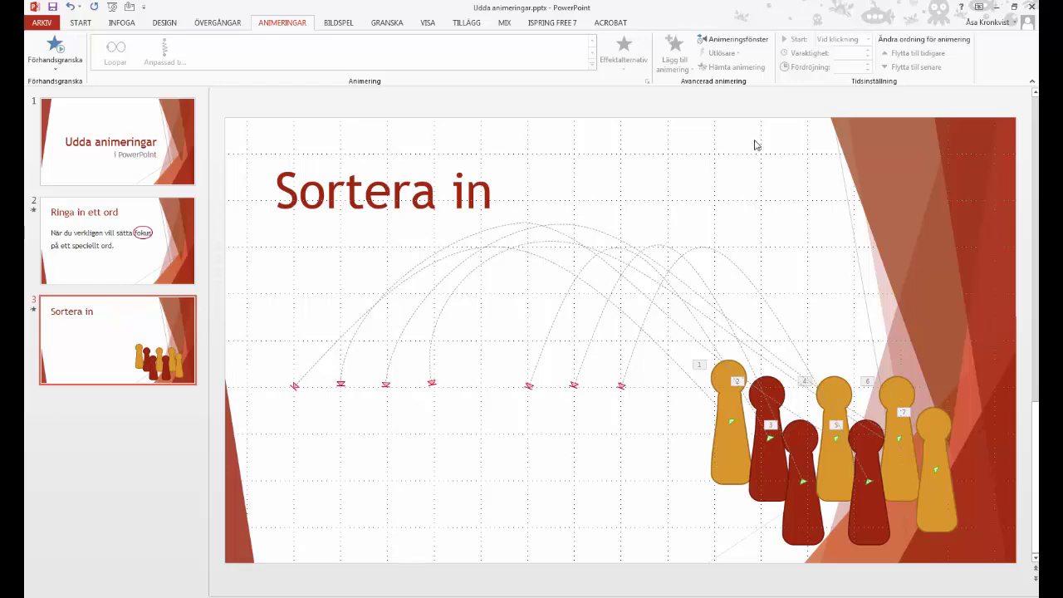
# Show the Animeringsfönster and select the Frihandsfigur 5 and Frihandsfigur 6 motion animations
pyautogui.click(735, 46)
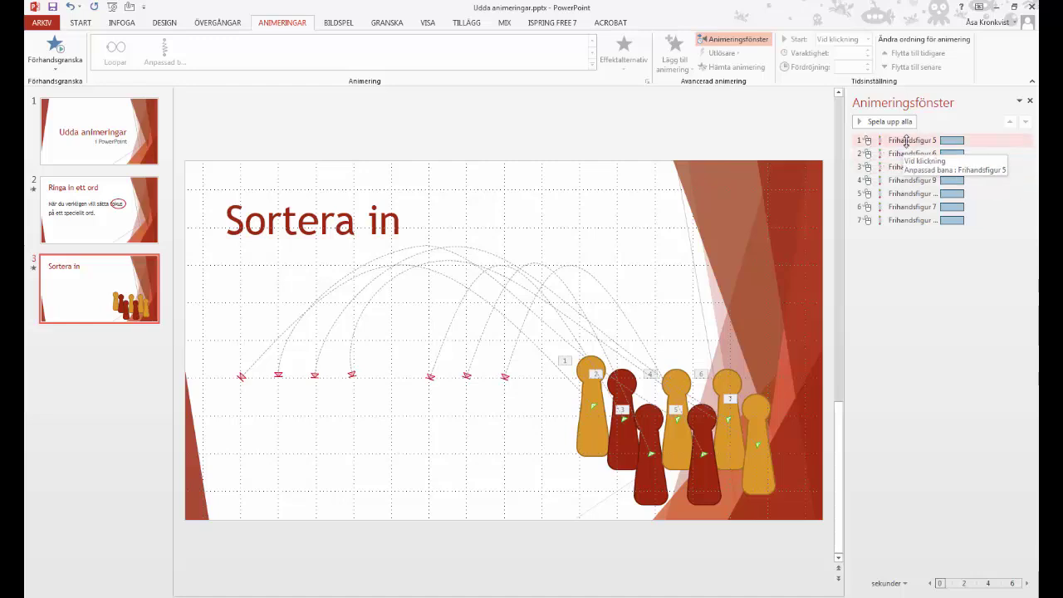
pyautogui.click(909, 142)
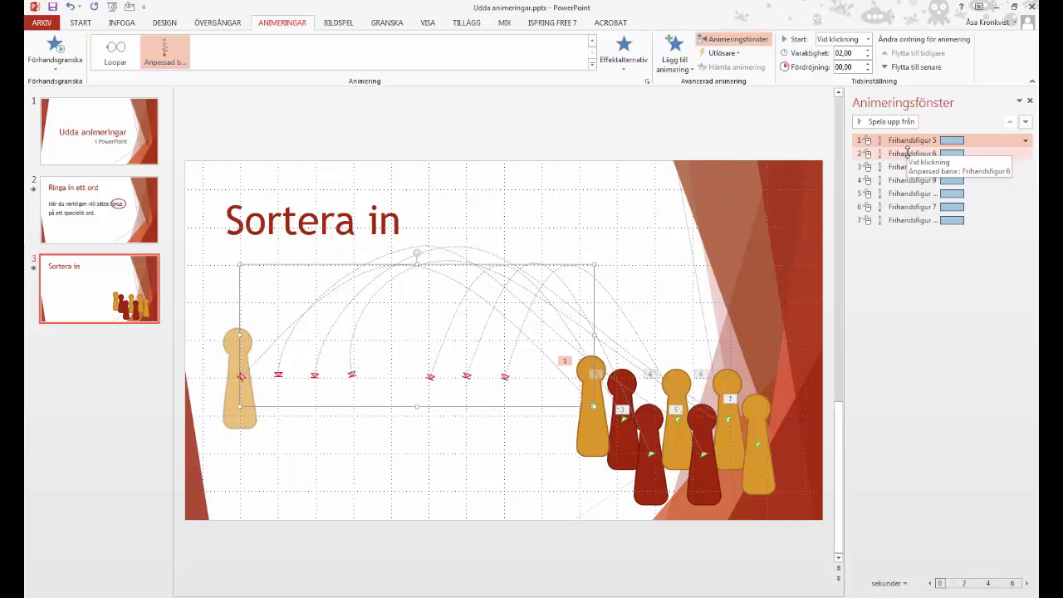
pyautogui.click(907, 153)
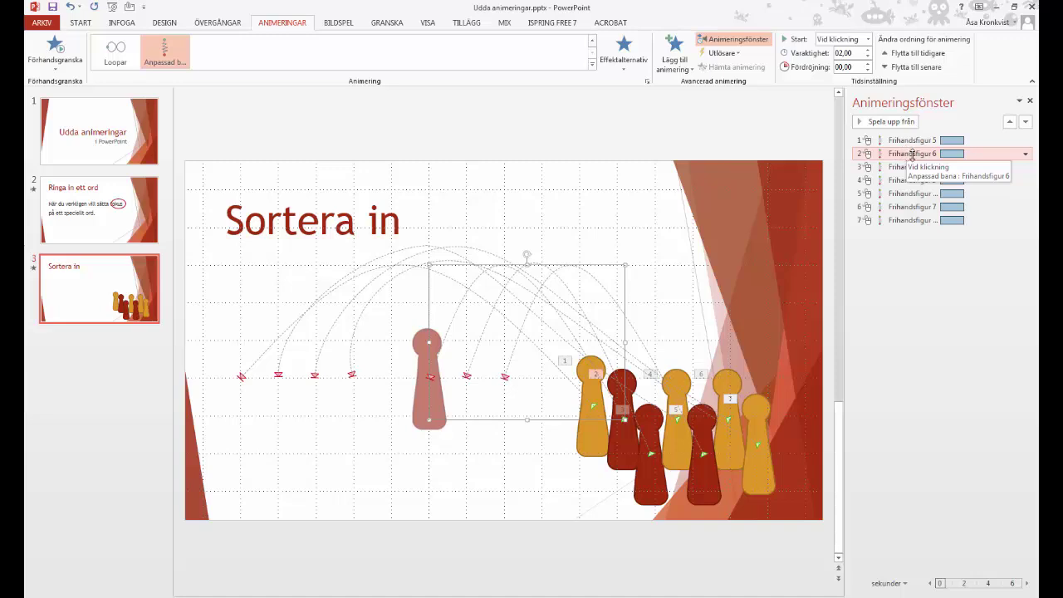
# Set Start to Med föregående for Frihandsfigur 6, Frihandsfigur 8 and the last four motion paths
pyautogui.click(867, 40)
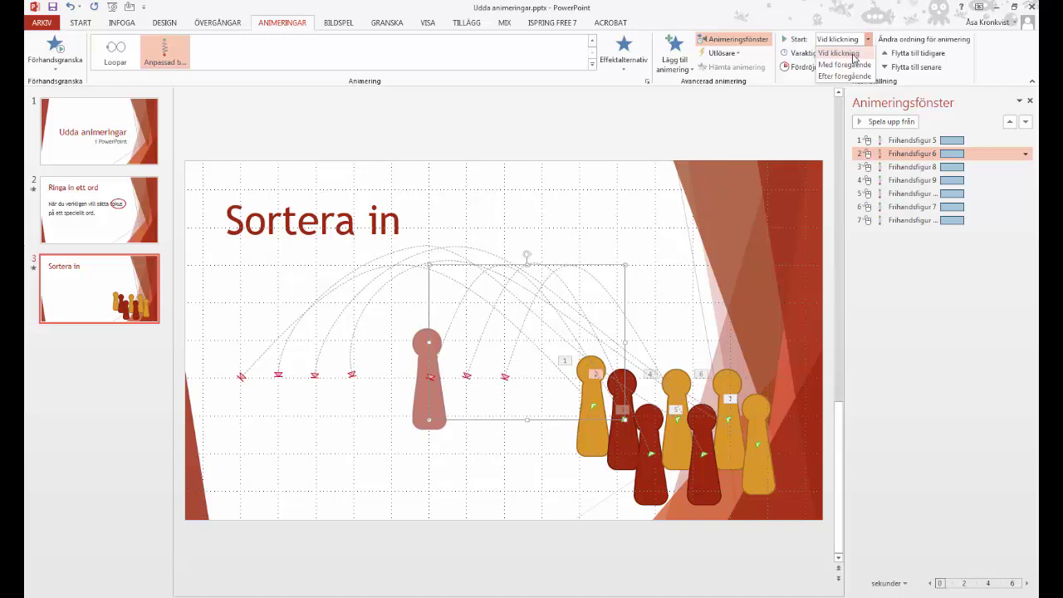
pyautogui.click(849, 65)
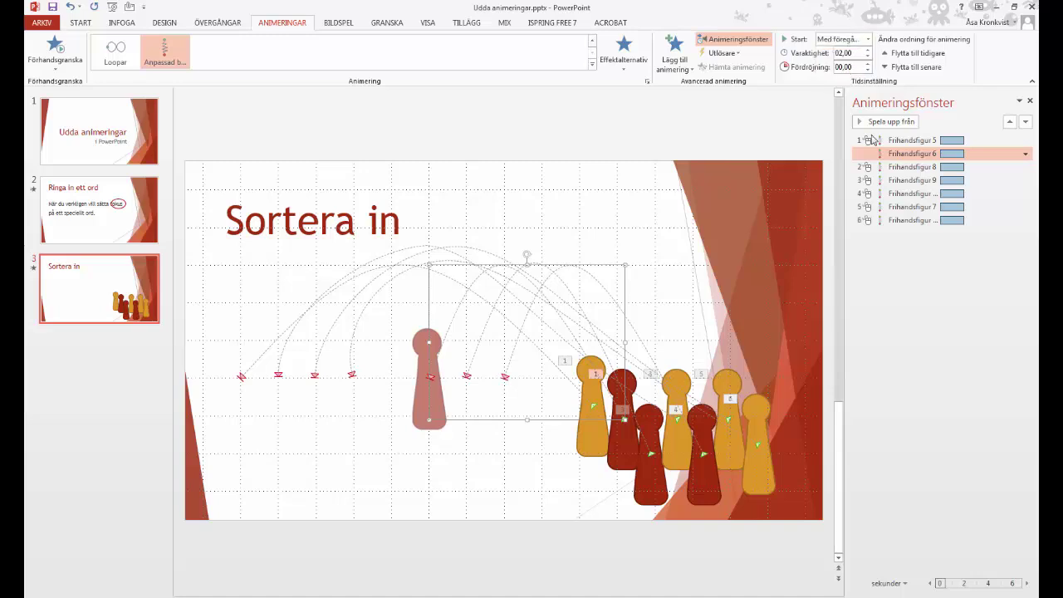
pyautogui.click(901, 167)
pyautogui.click(867, 40)
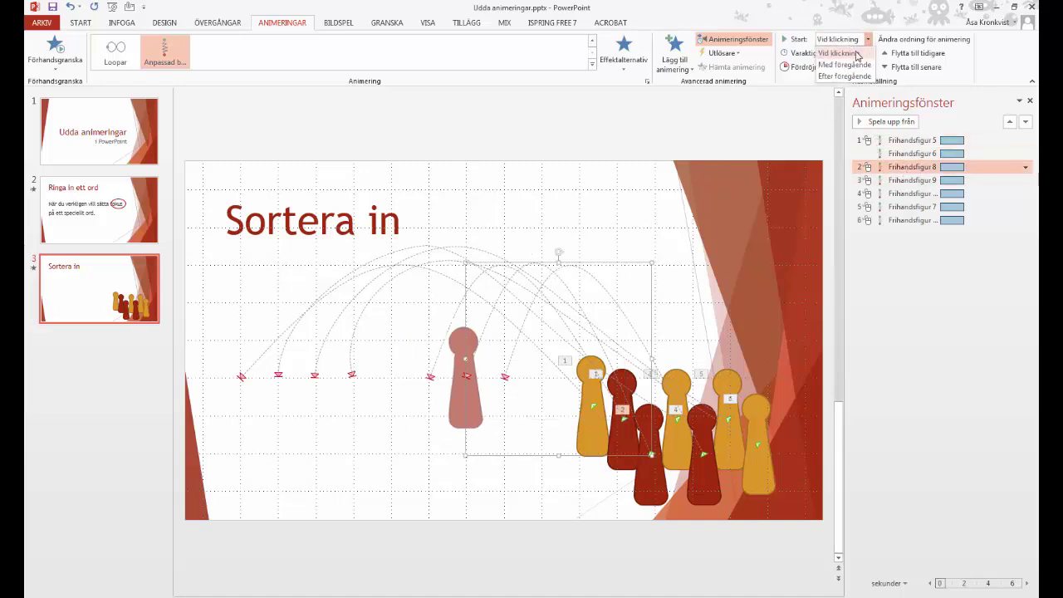
pyautogui.click(849, 65)
pyautogui.click(912, 180)
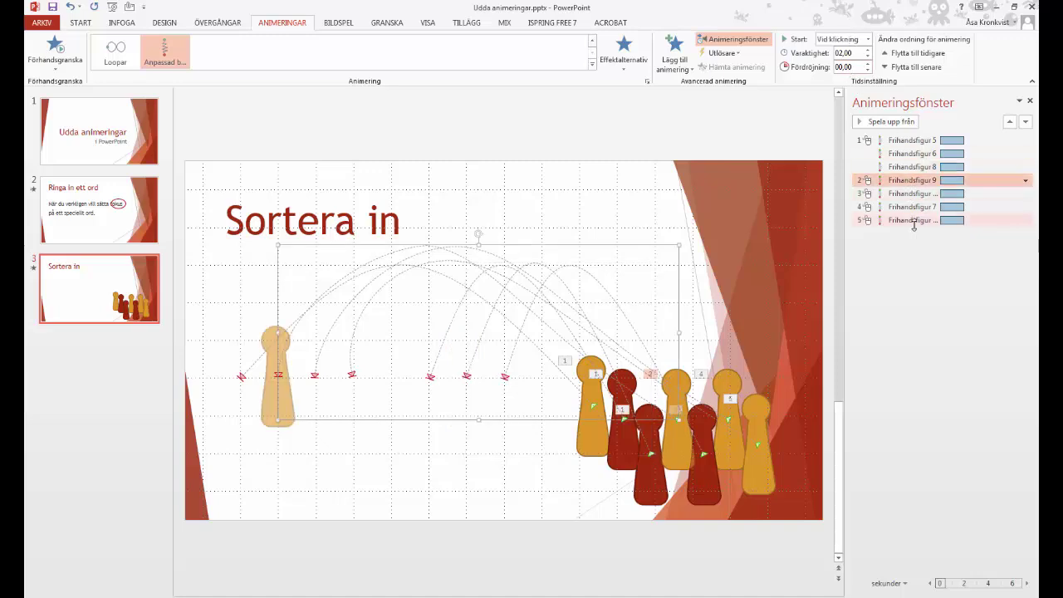
pyautogui.keyDown('shift'); pyautogui.click(914, 221); pyautogui.keyUp('shift')
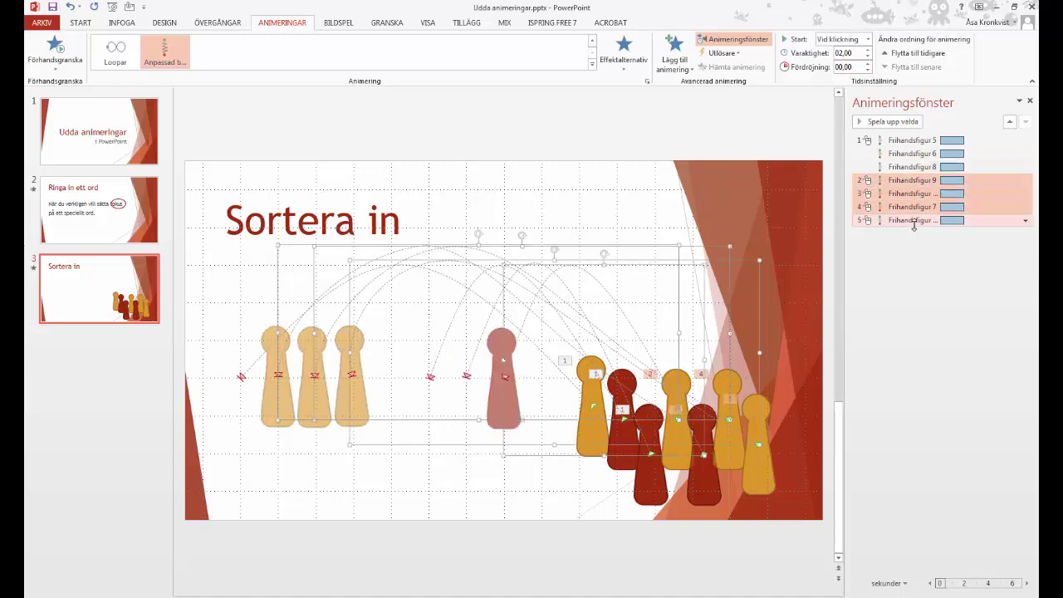
pyautogui.click(867, 40)
pyautogui.click(860, 66)
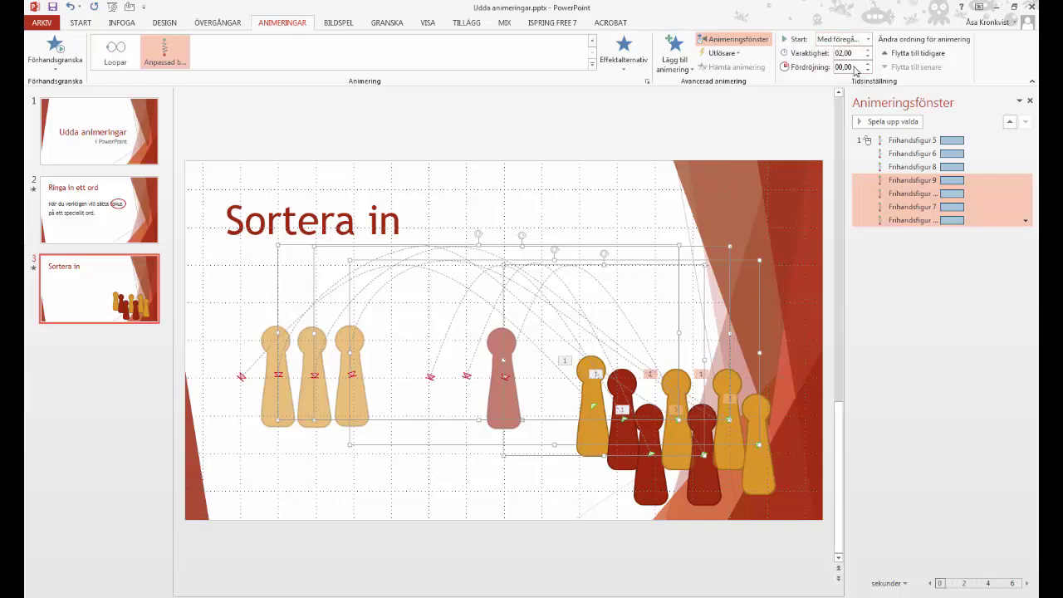
pyautogui.click(951, 271)
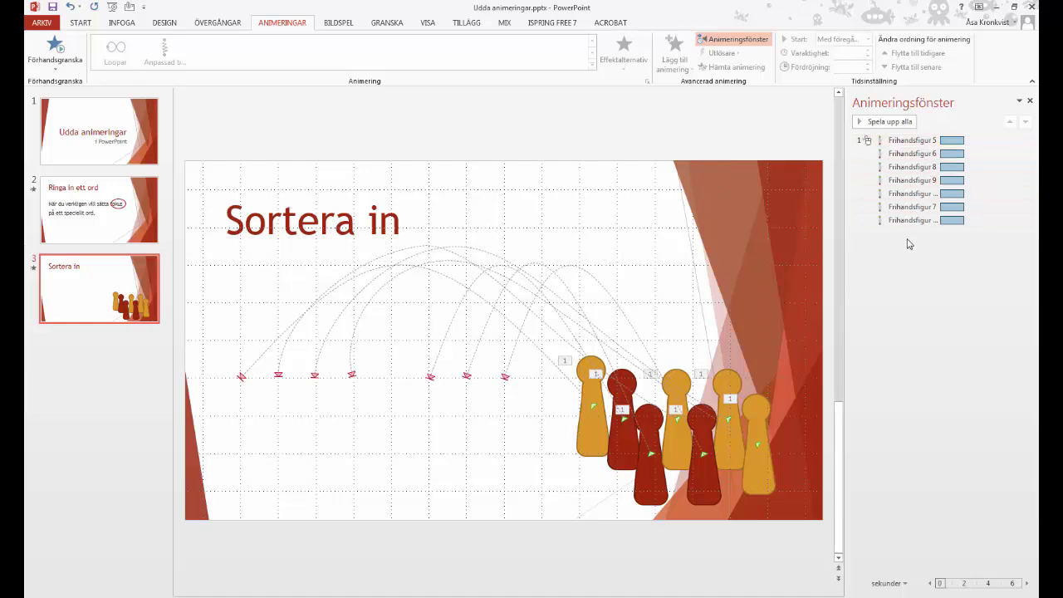
pyautogui.click(55, 48)
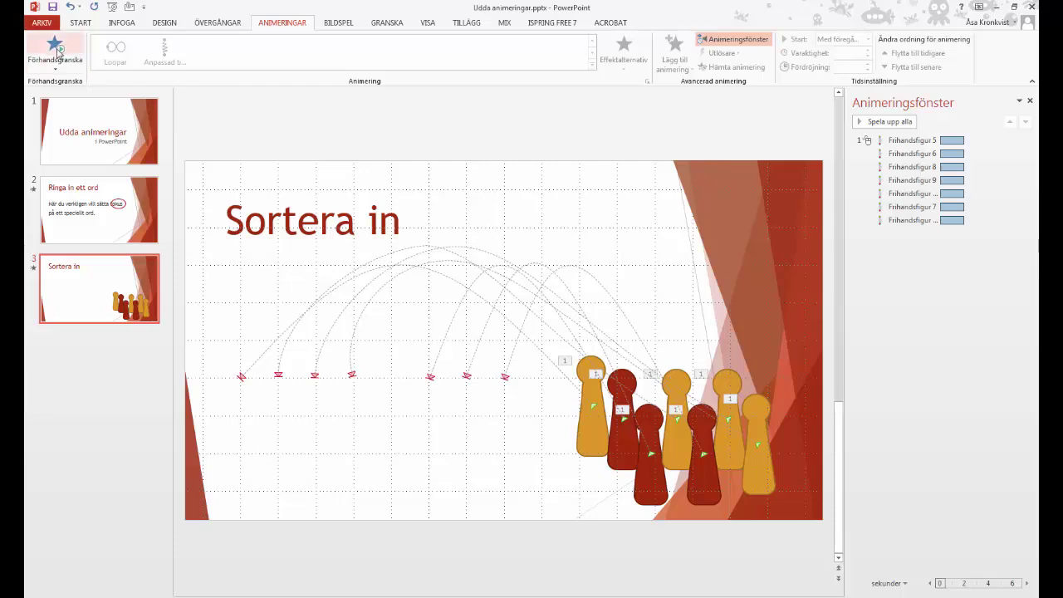